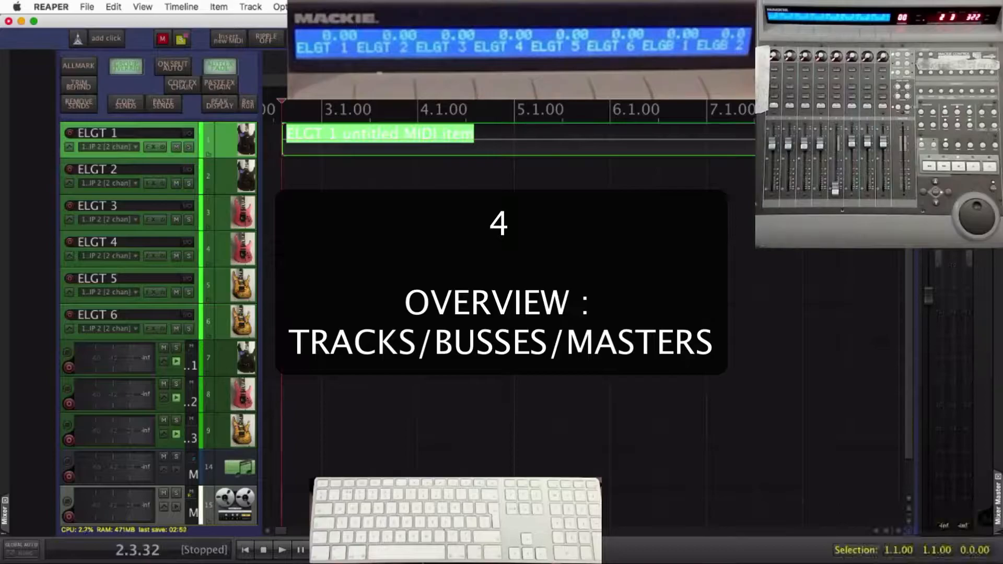
- Switch the visible tracks between the ELGT tracks only, ELGT 1 alone, the buss tracks only, and the full overview
key(ctrl+4)
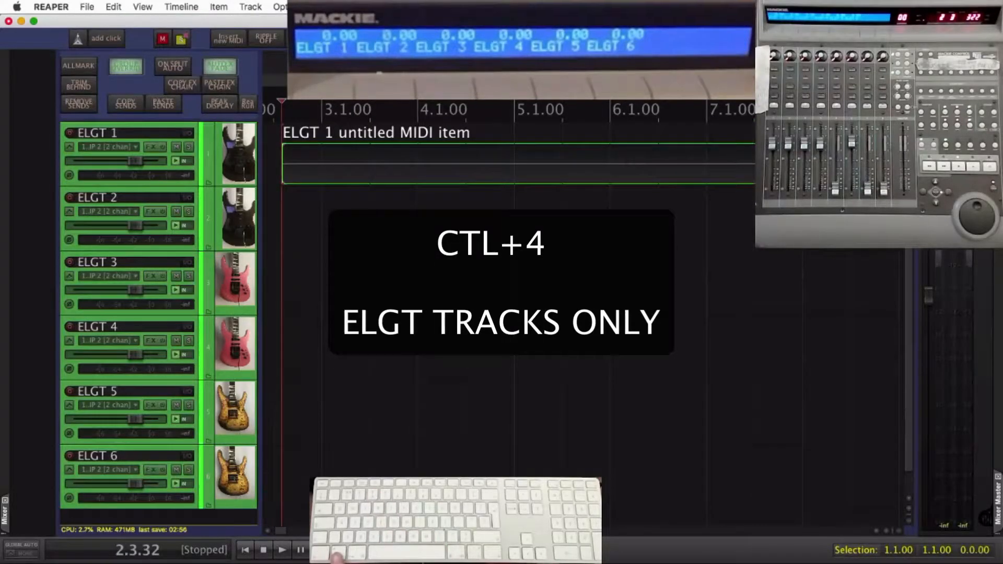
key(alt+4)
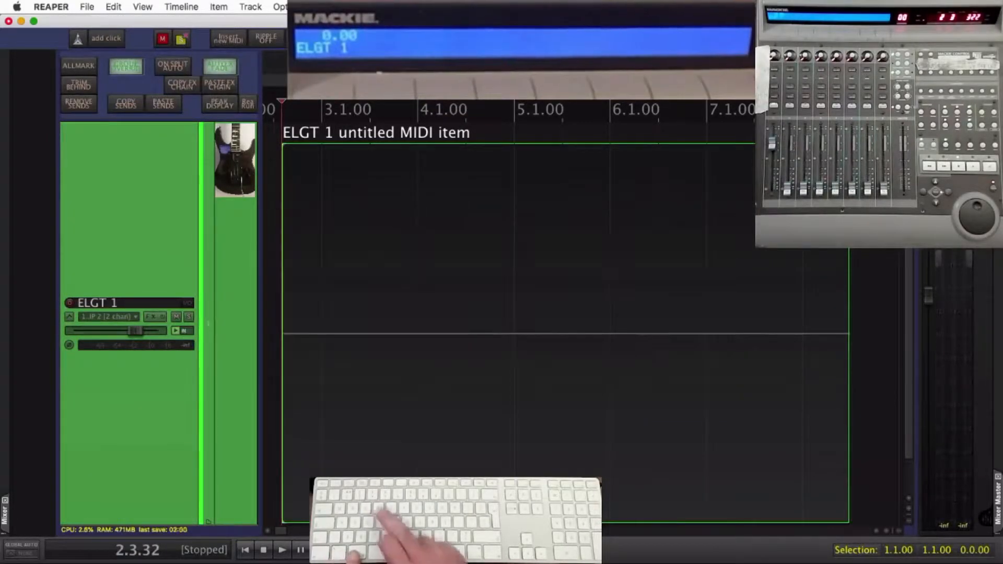
key(super+4)
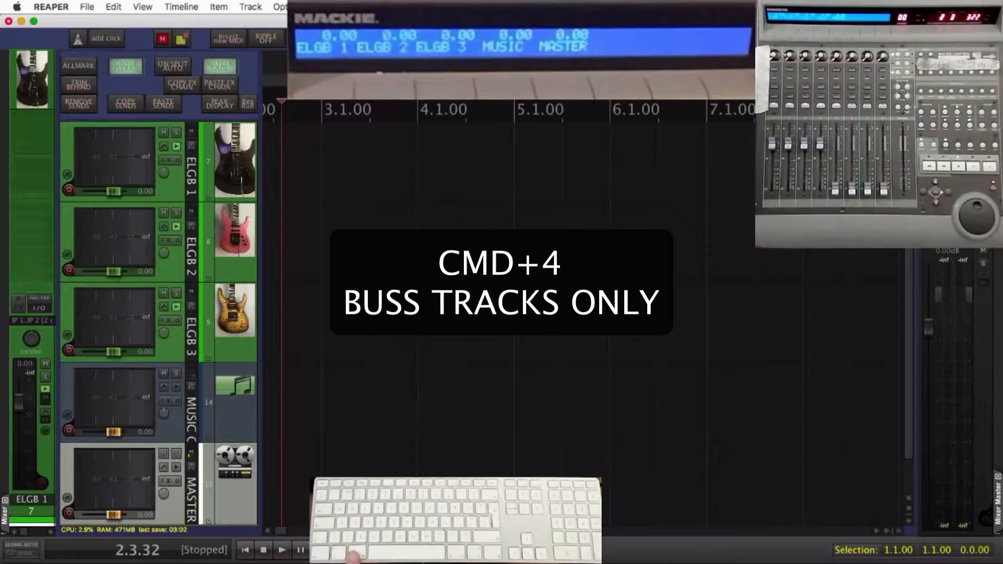
key(4)
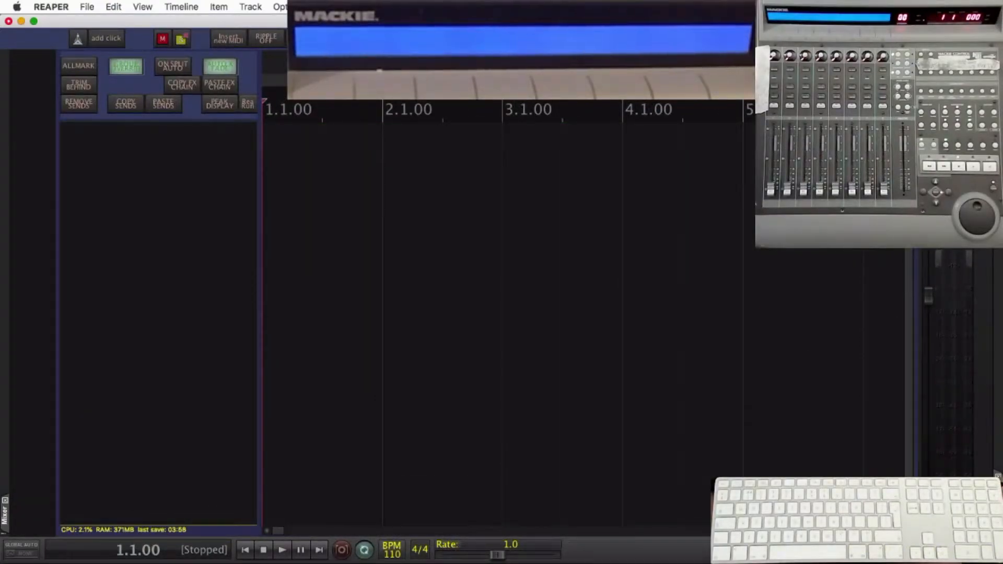
- Insert nine new tracks into the empty project
key(super+t)
text(9)
key(Return)
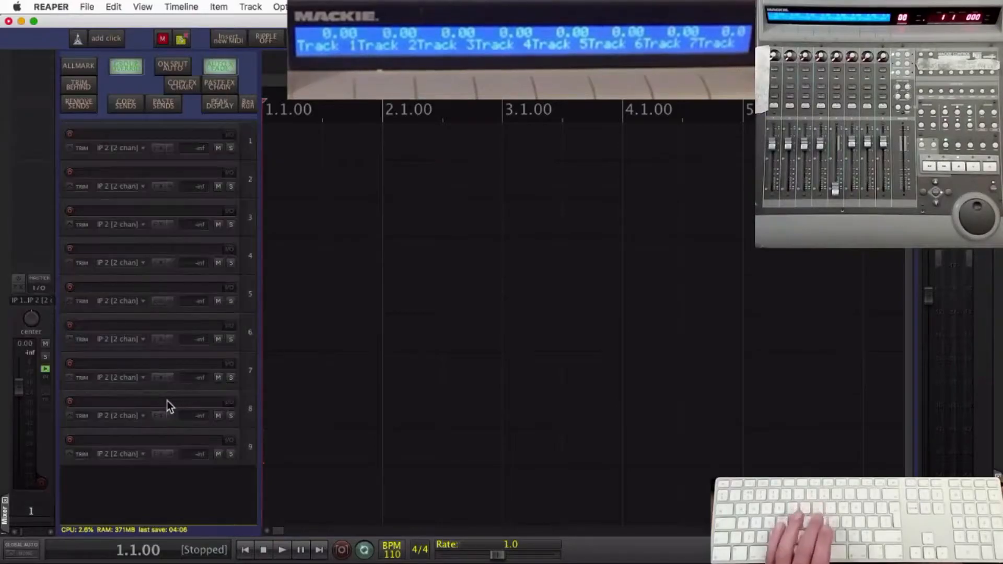
- Apply the Big Meter - Green Fader track panel layout to tracks 7 to 9
click(248, 370)
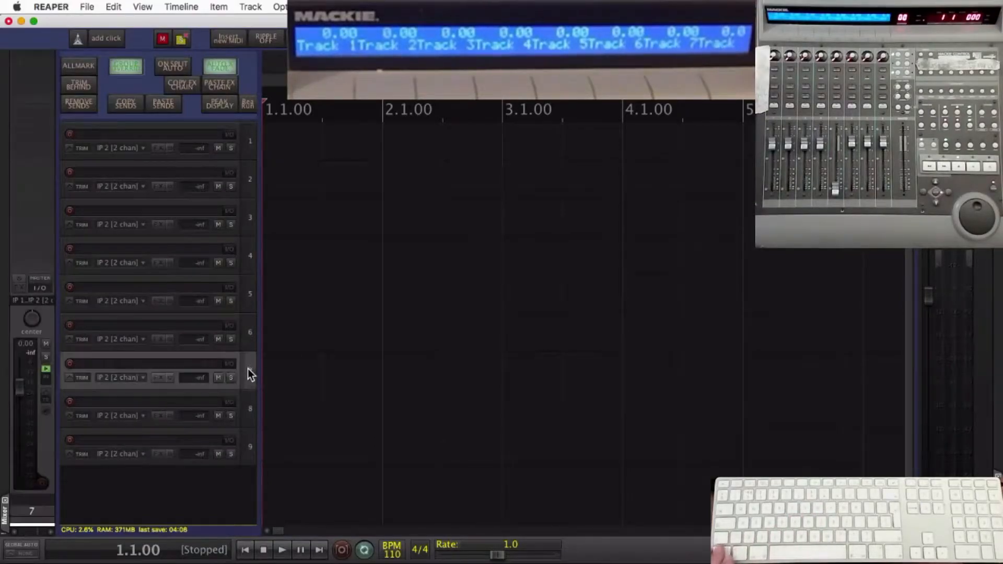
shift+click(250, 447)
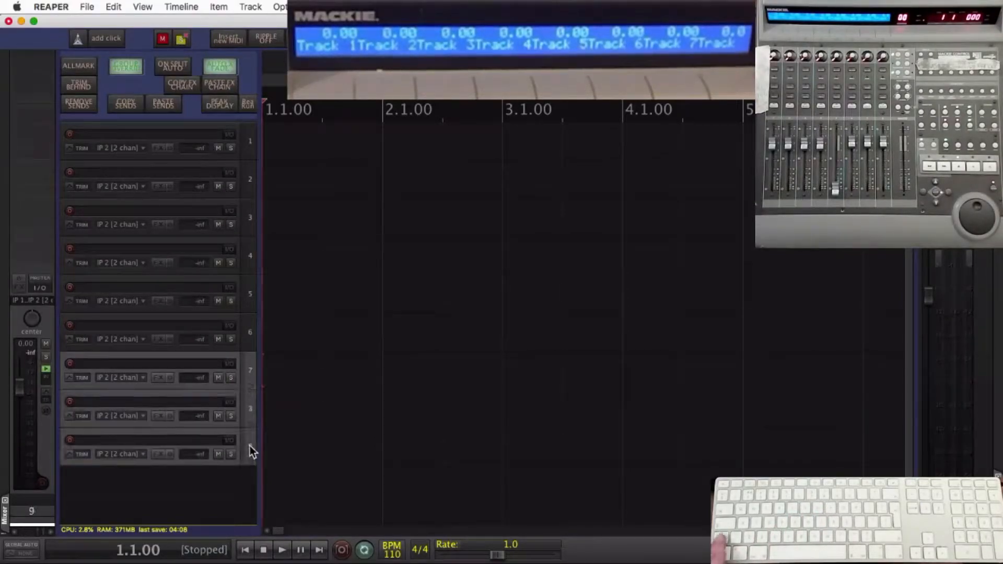
right_click(251, 373)
mouse_move(330, 535)
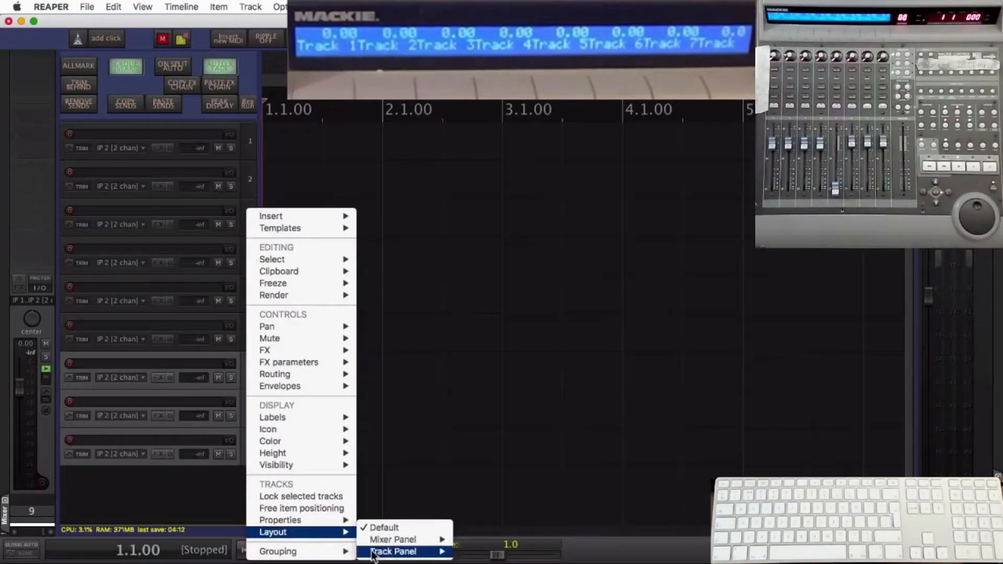
mouse_move(402, 551)
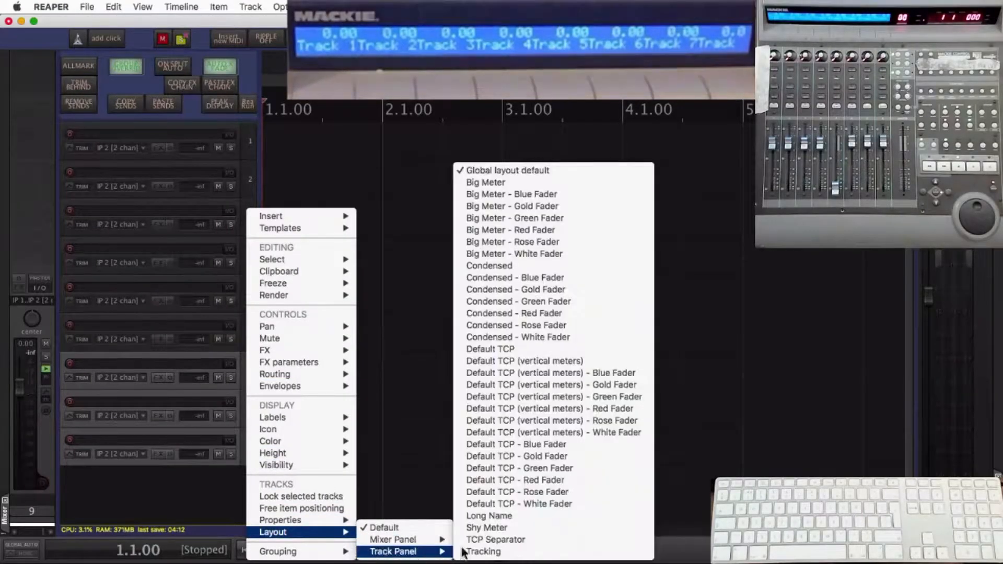
click(538, 222)
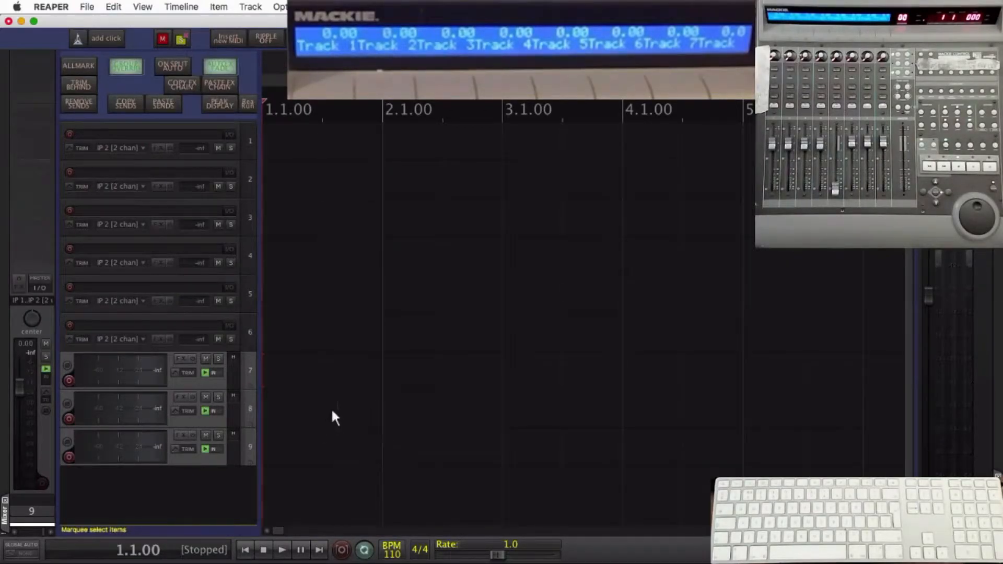
- Delete all existing tracks and insert six tracks named ELGT at the end of the project
key(super+a)
key(Delete)
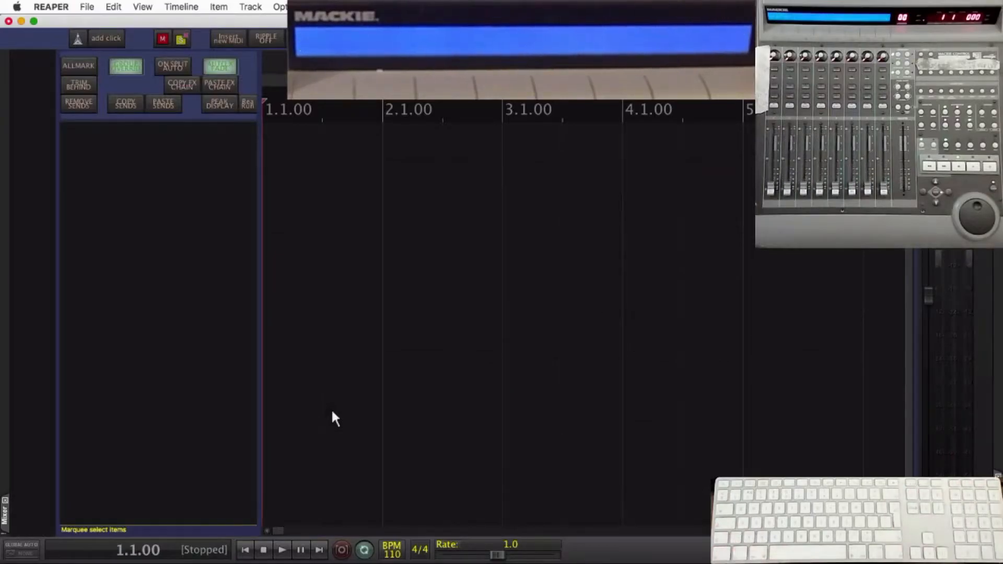
key(super+alt+t)
key(Tab)
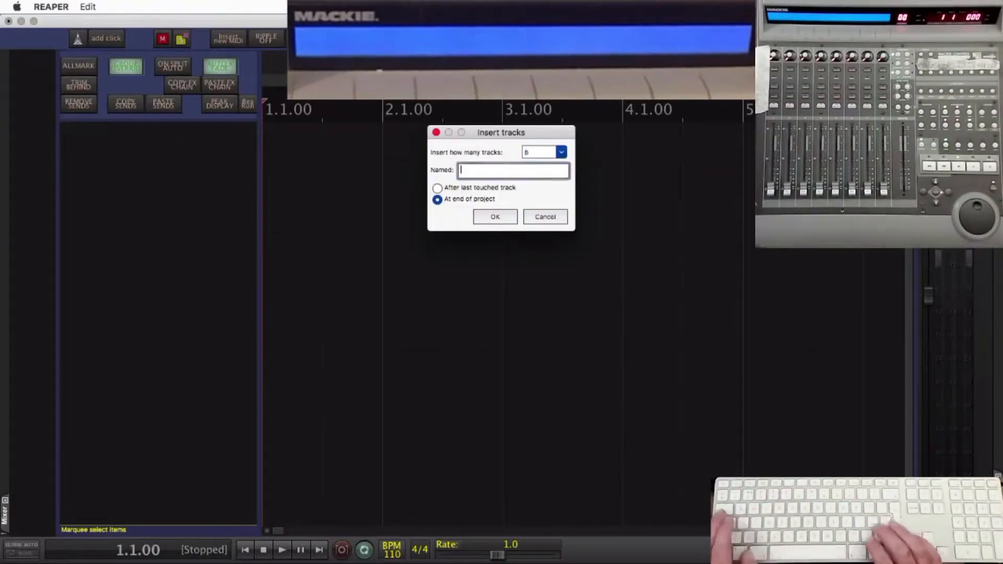
text(ELGT)
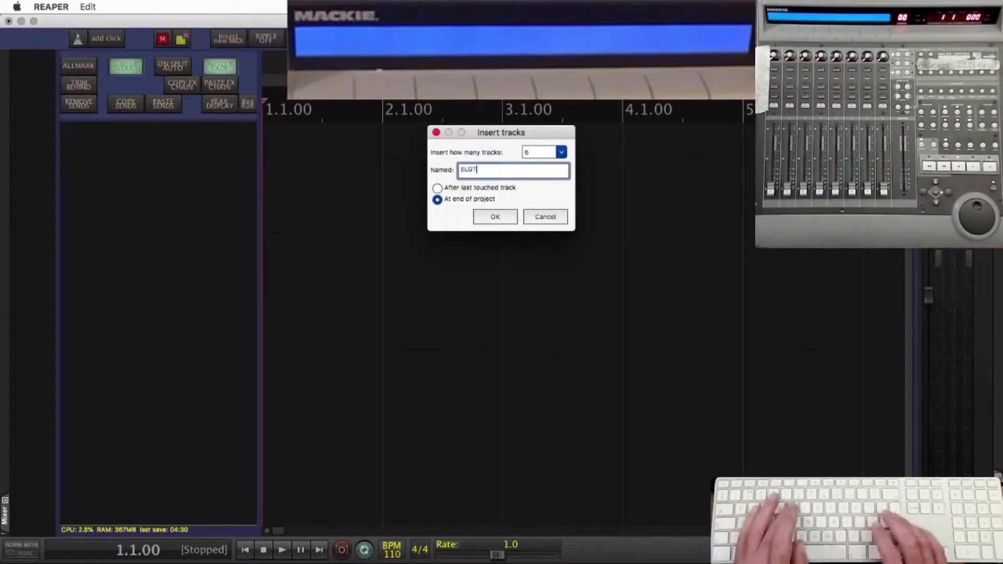
key(Return)
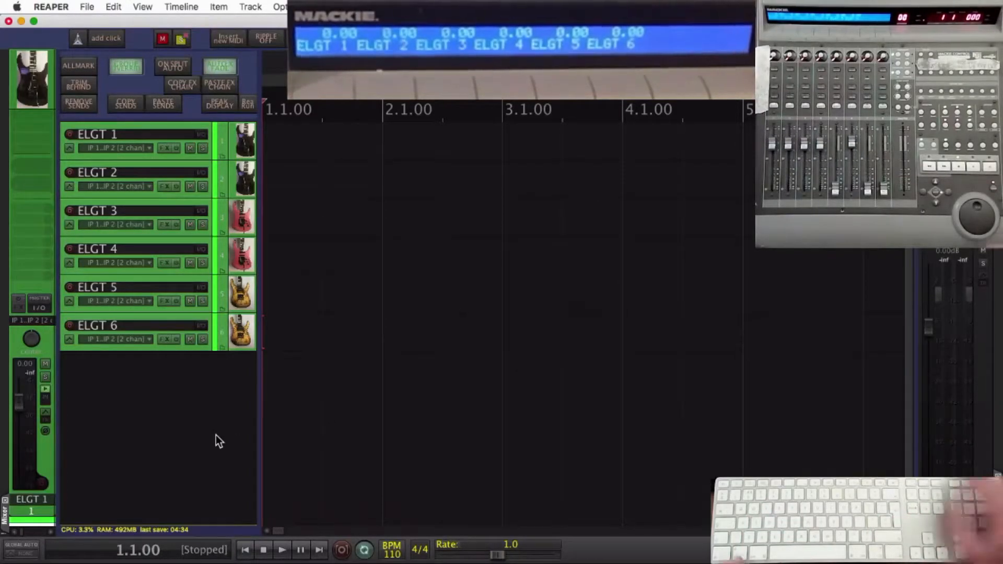
- Insert three tracks named ELGB at the end of the project, after the ELGT tracks
key(super+alt+t)
text(3)
key(Tab)
text(ELGB)
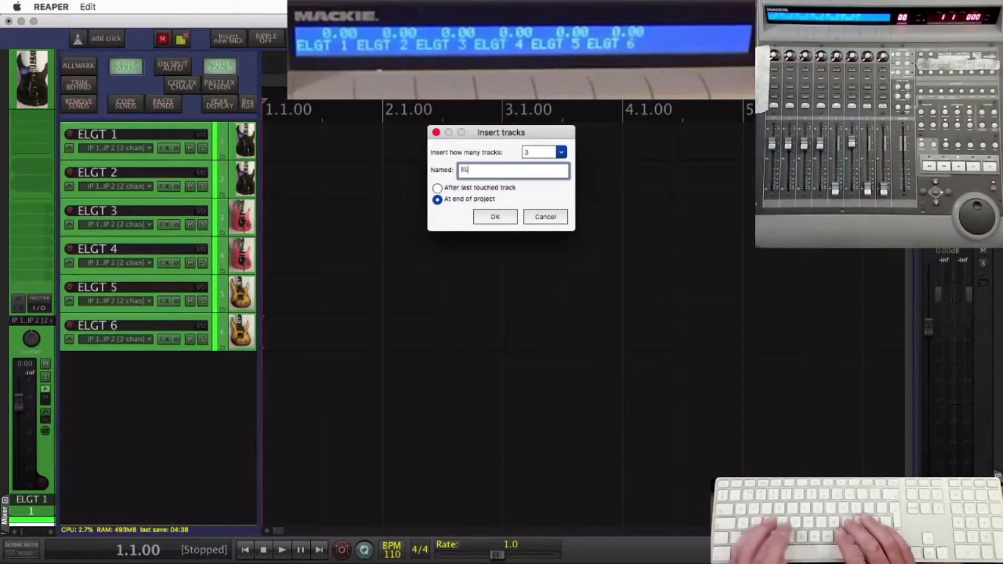
key(Return)
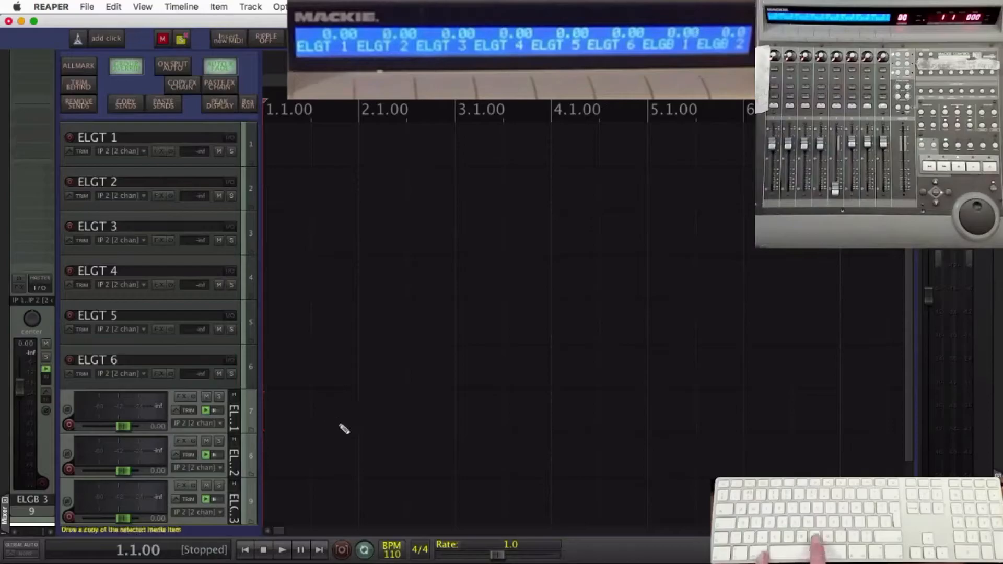
- Append the suffix BUSS to the names of the three ELGB tracks with the Track-Item Name Manipulation script
key(super+n)
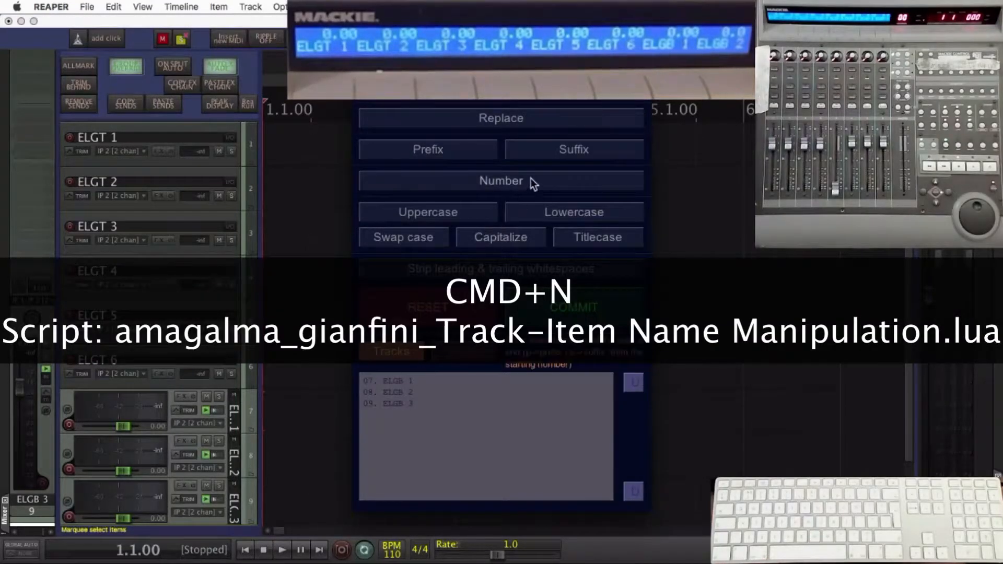
click(567, 150)
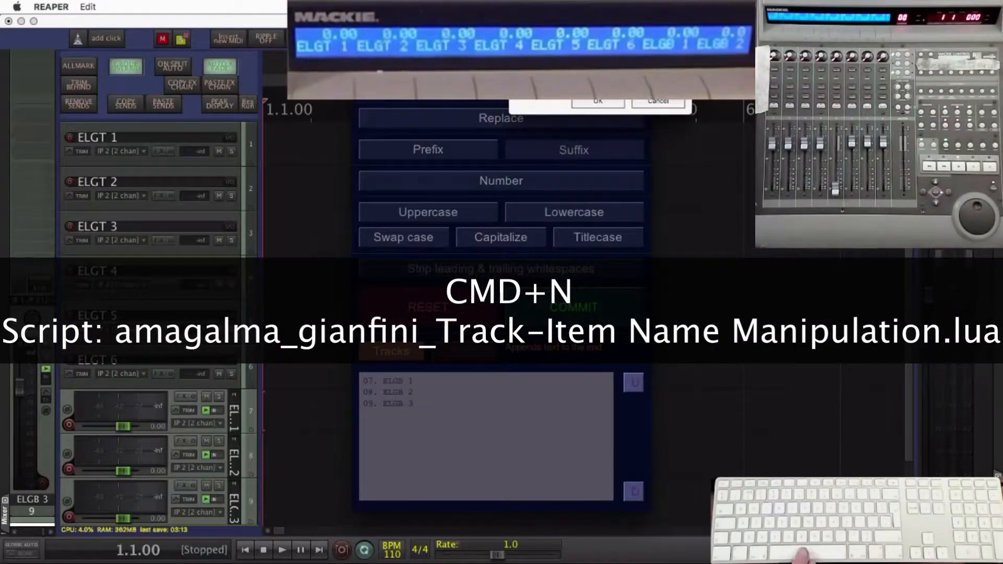
text(BUSS)
key(Return)
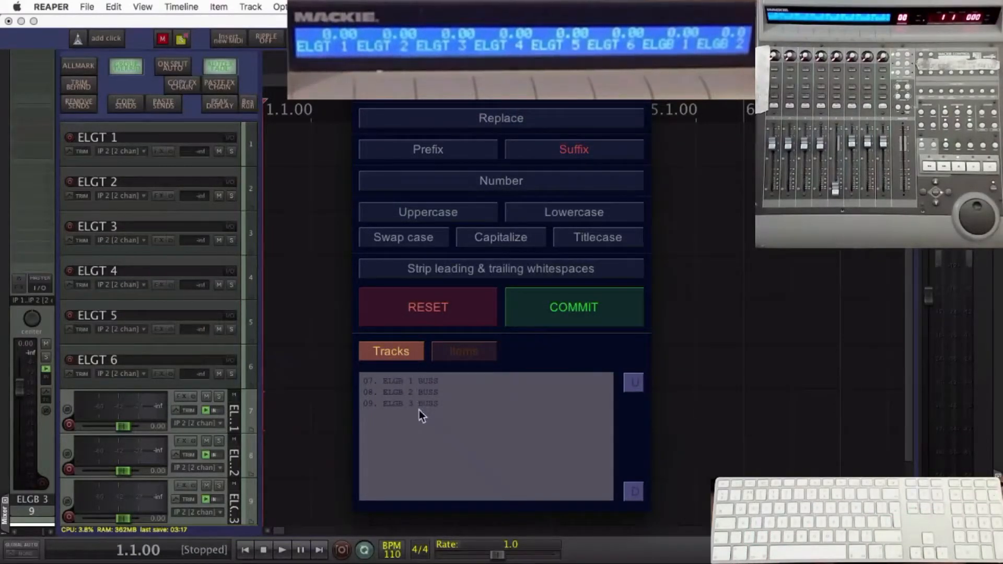
click(559, 307)
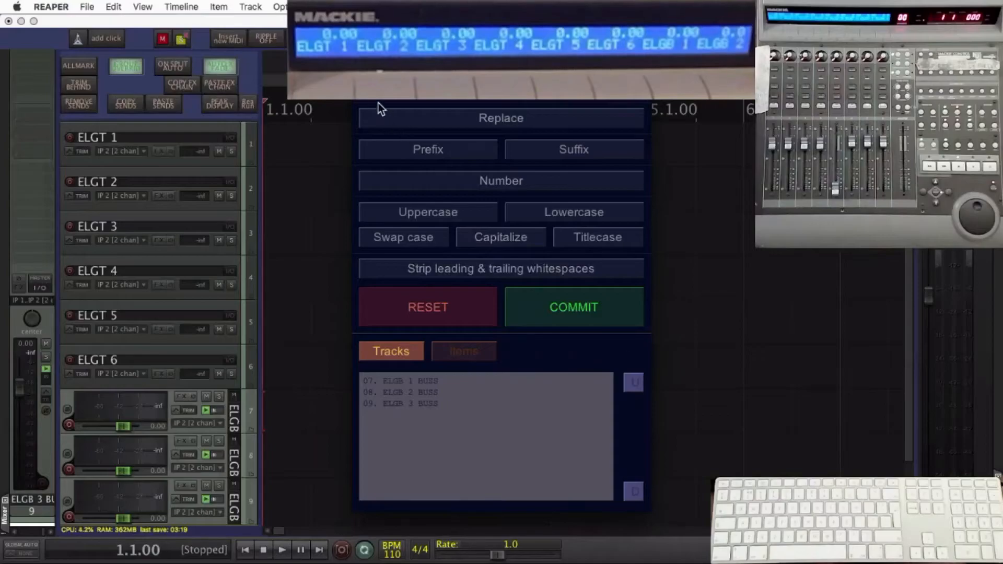
click(361, 35)
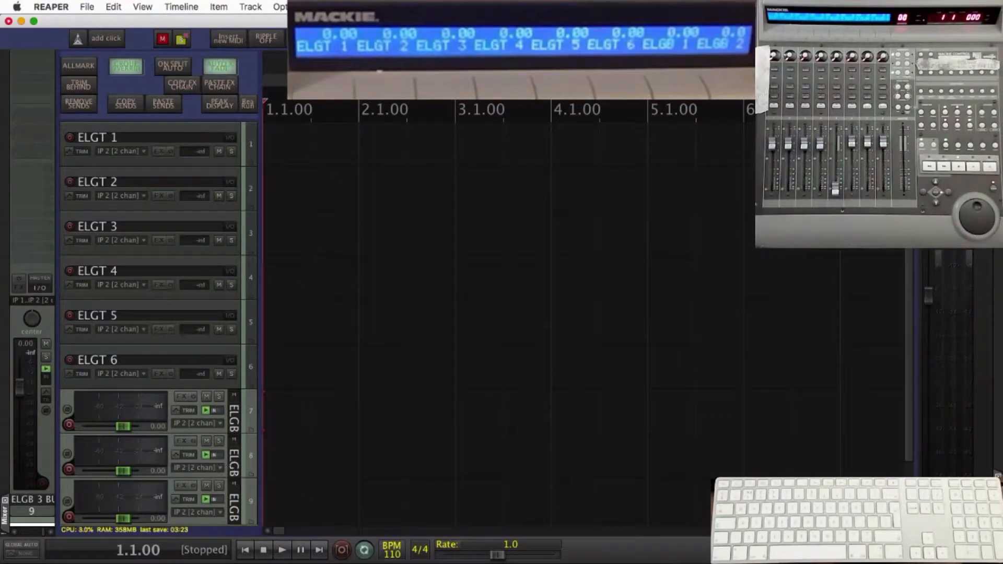
- Set the custom color of tracks ELGT 1 to ELGT 6 to a bright green
key(u)
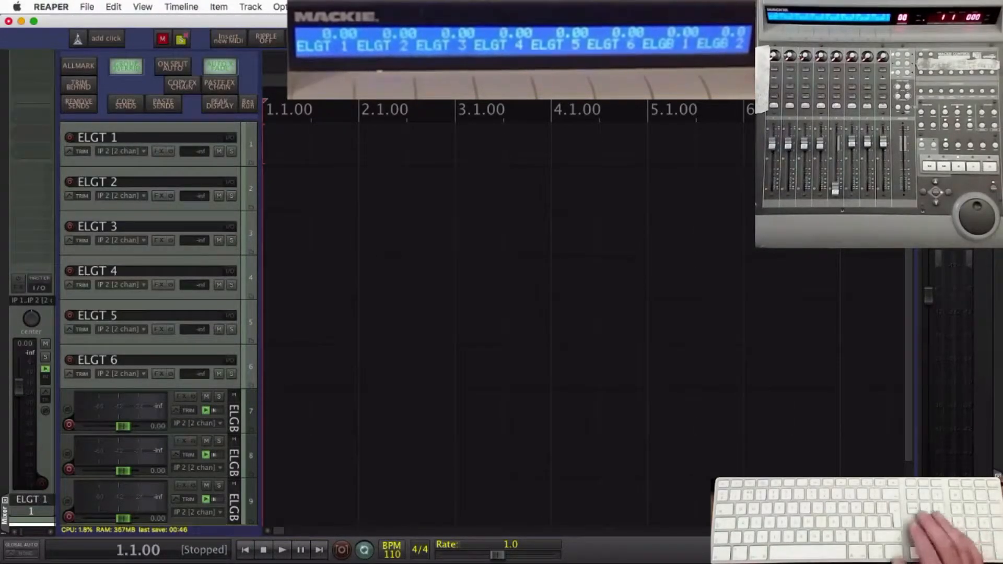
key(ctrl+equal)
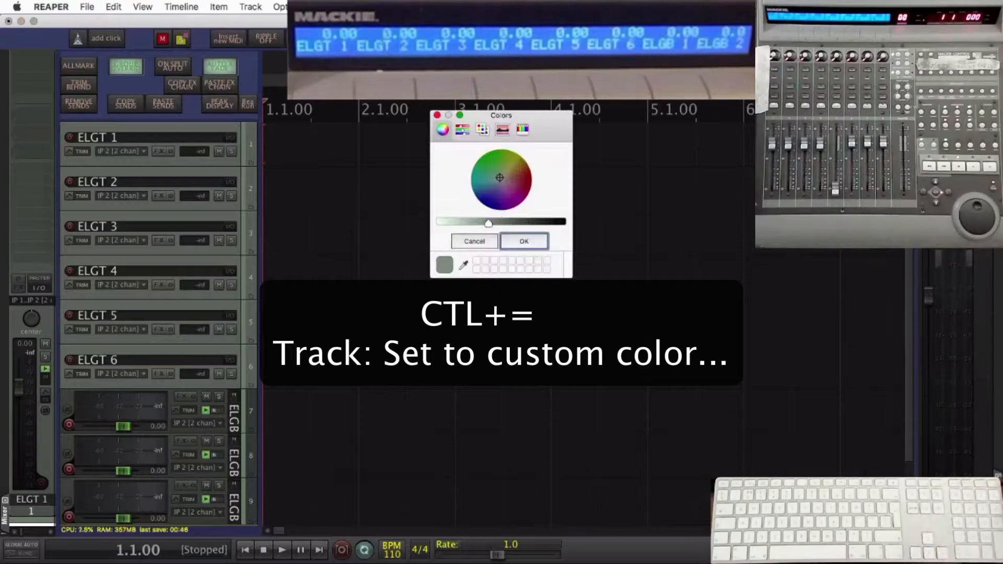
click(491, 160)
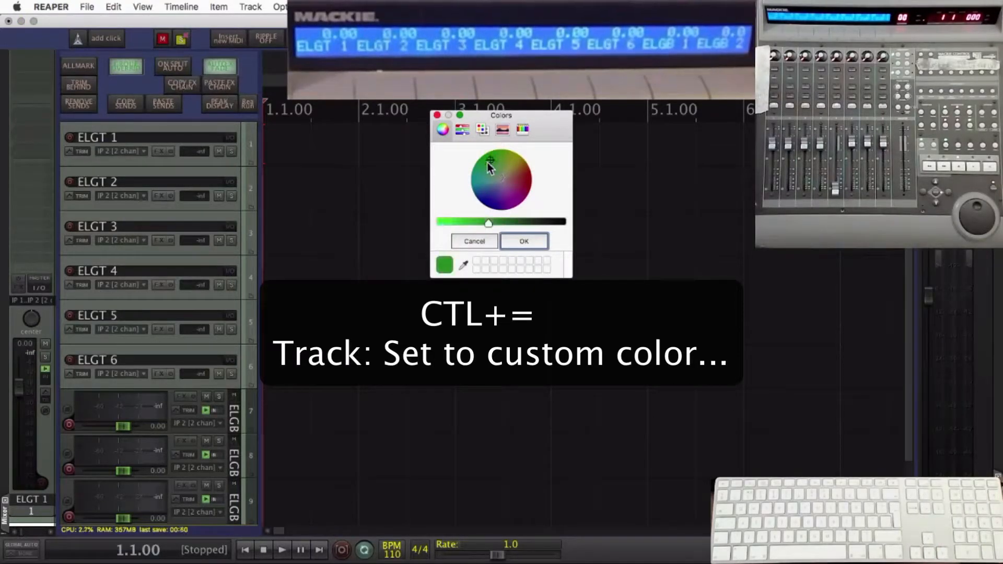
drag(488, 223, 445, 226)
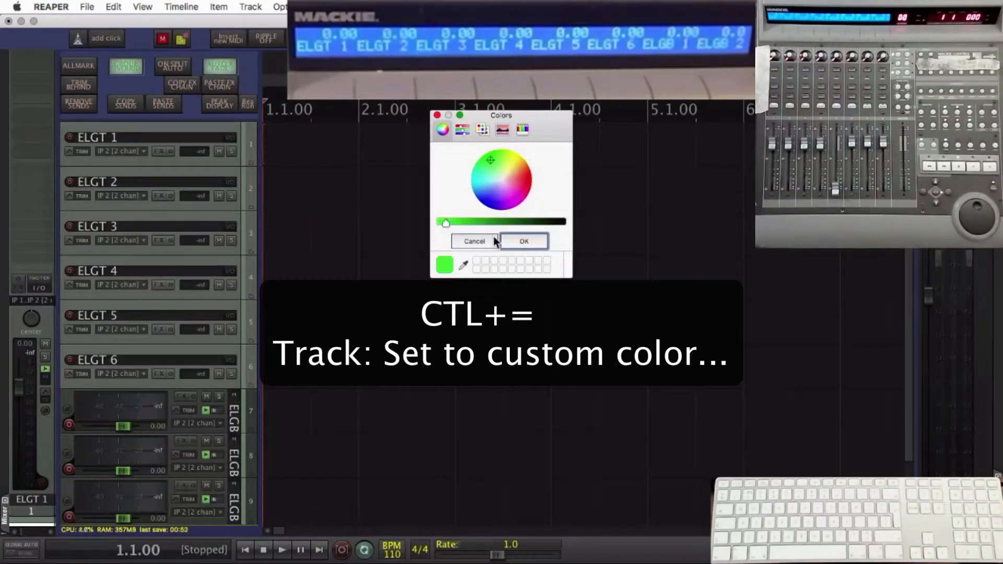
click(517, 241)
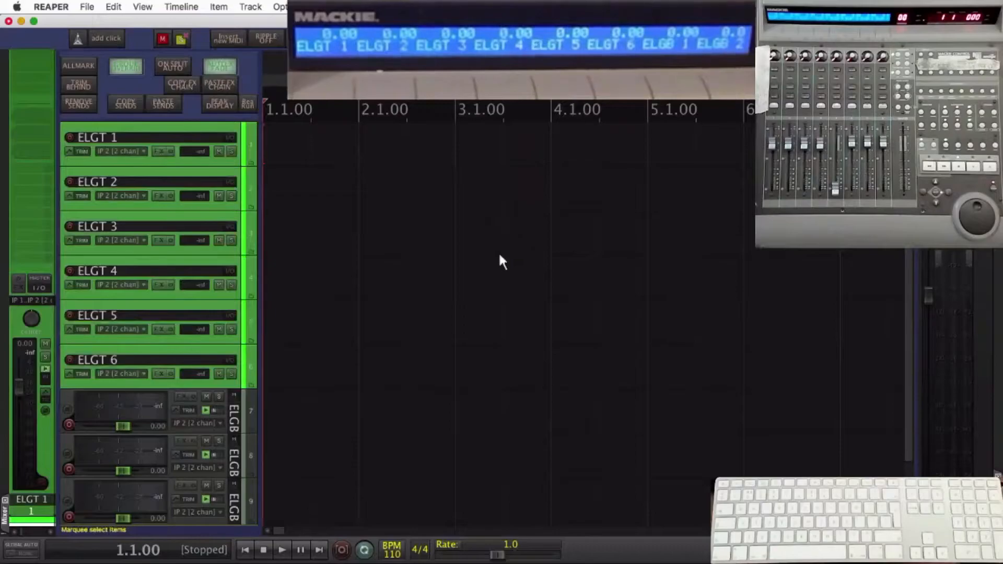
- Set the custom color of the three ELGB buss tracks to a darker green
click(250, 413)
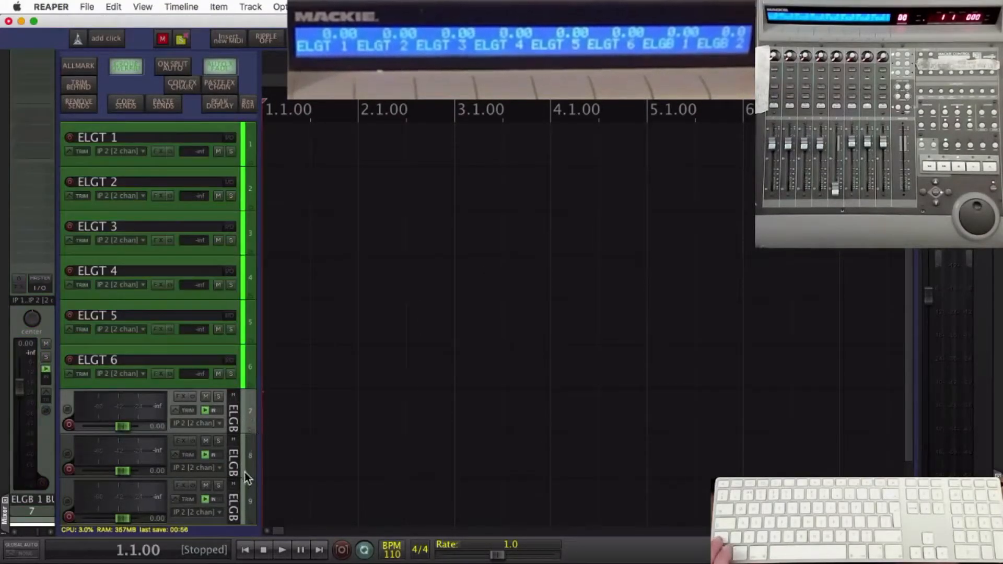
shift+click(253, 495)
key(shift+c)
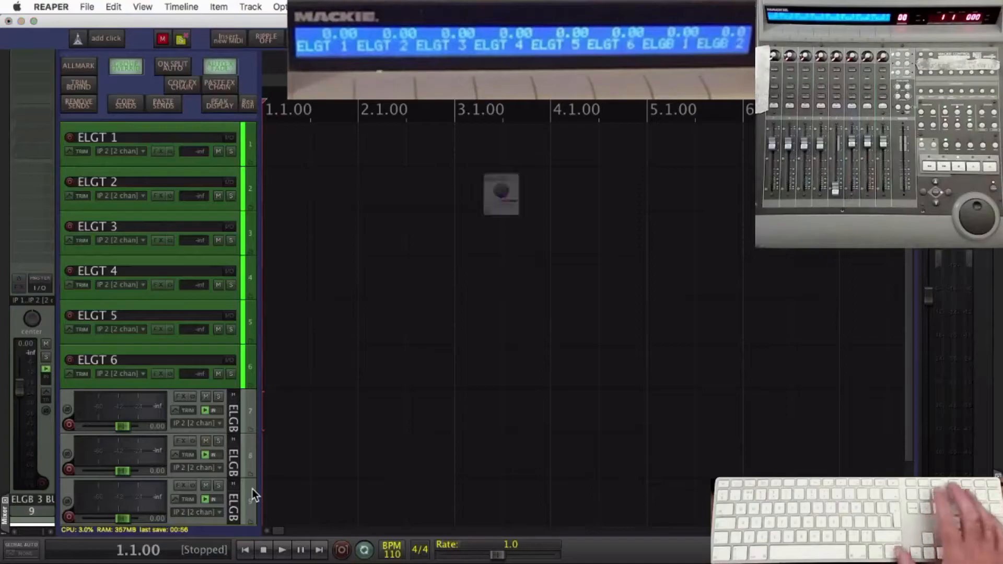
click(486, 155)
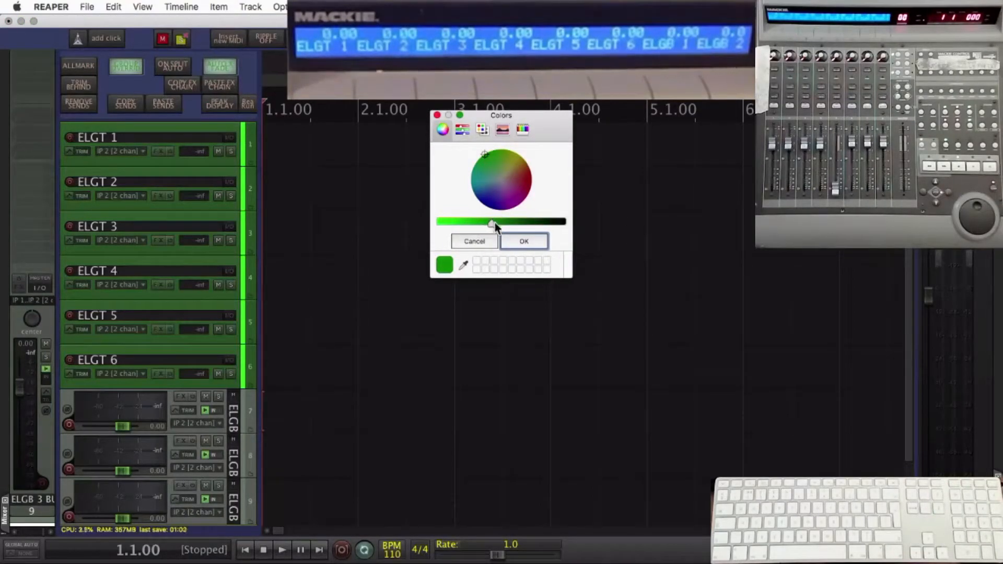
click(527, 241)
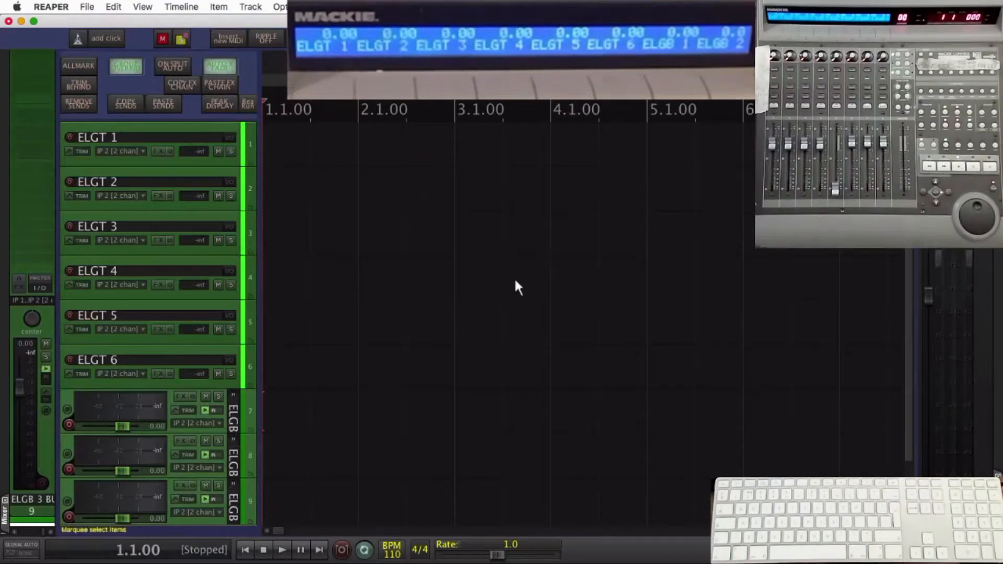
click(393, 180)
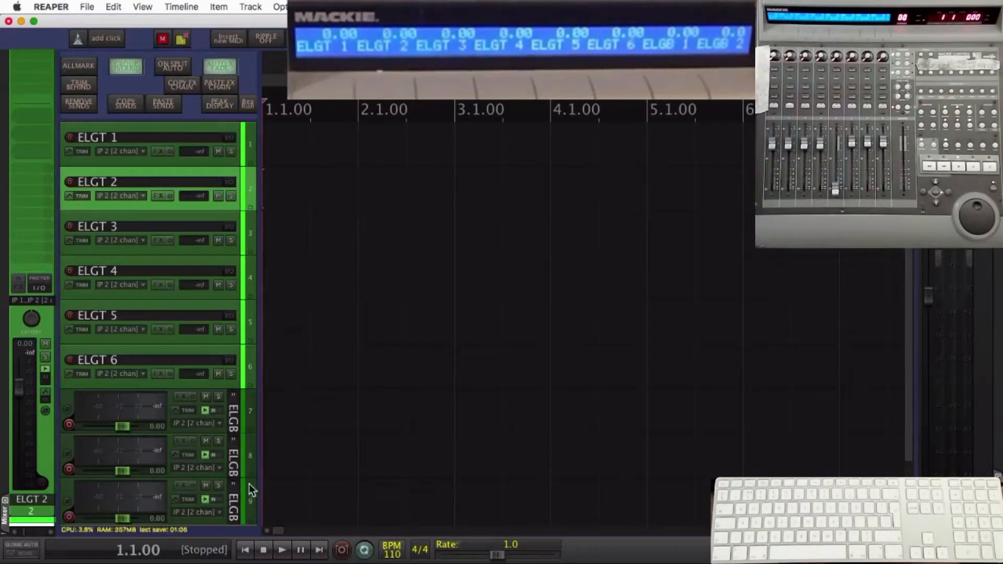
click(238, 141)
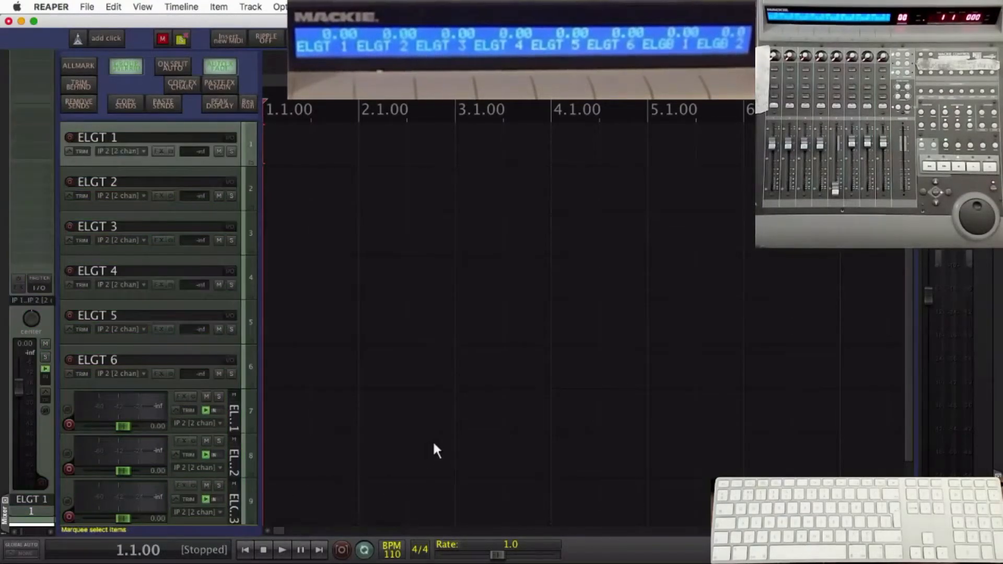
- Clear the ELG filter in the Cycle Action editor and add a new cycle action named CONSOLE S*ELG*
key(shift+j)
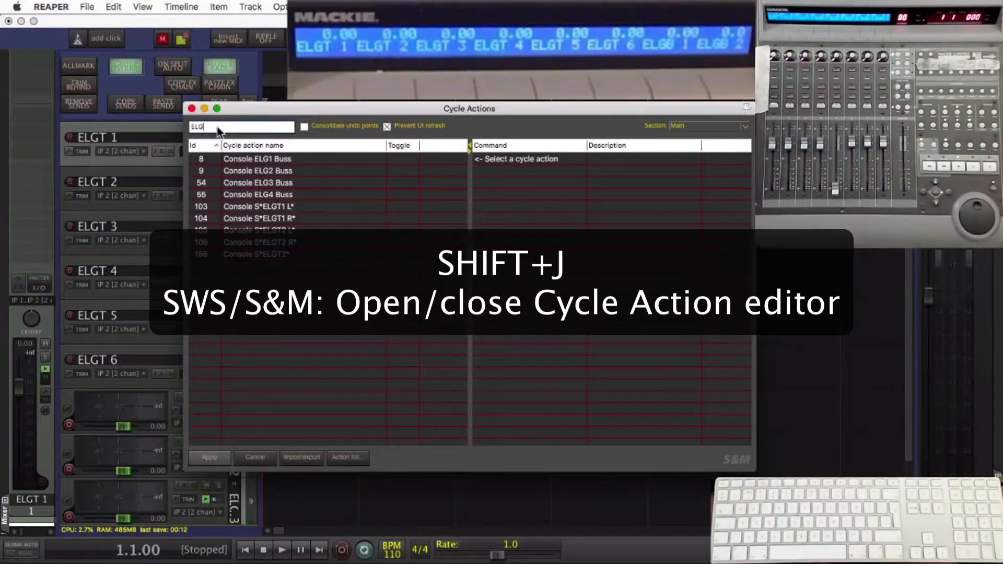
key(BackSpace)
key(BackSpace)
key(BackSpace)
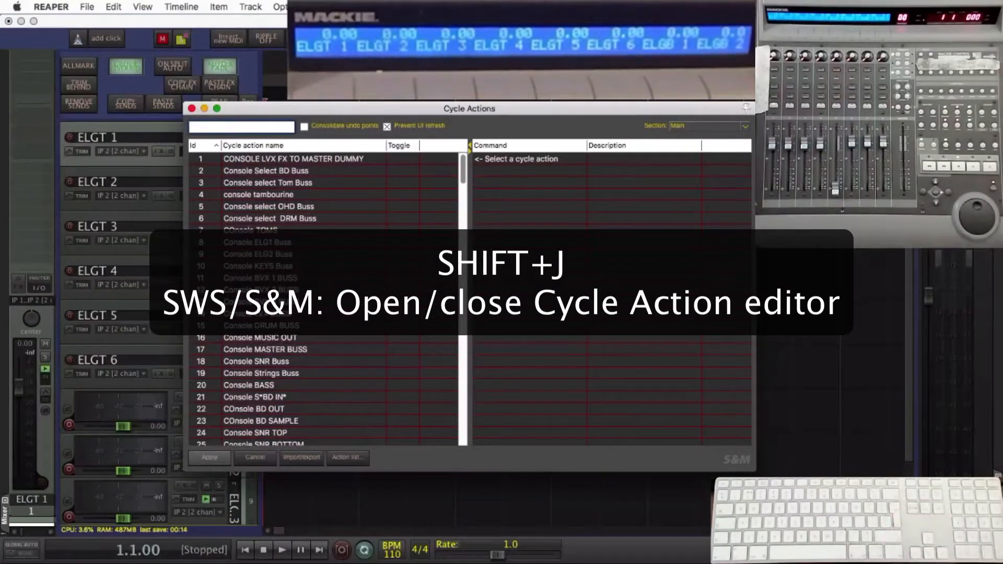
right_click(279, 258)
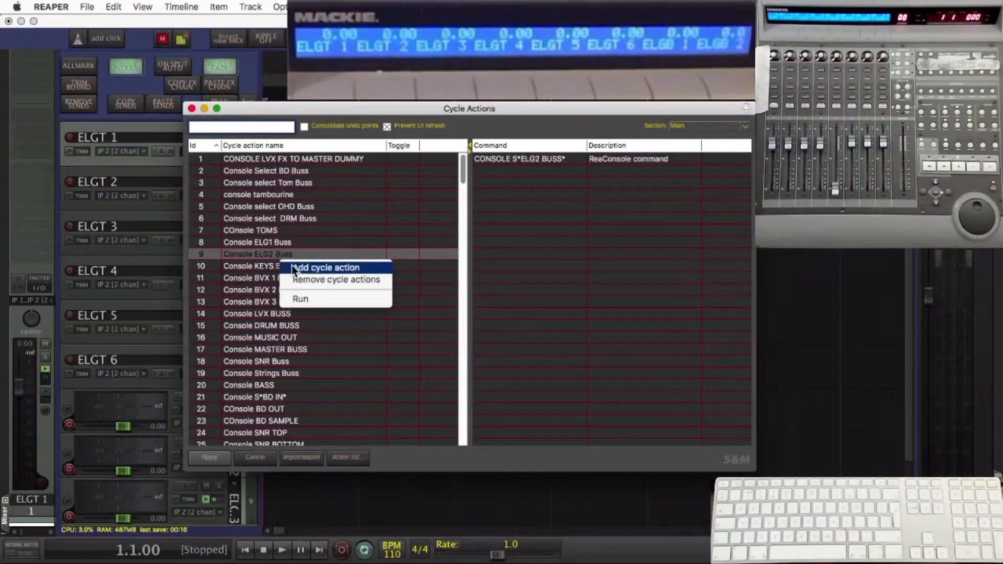
click(292, 267)
text(C)
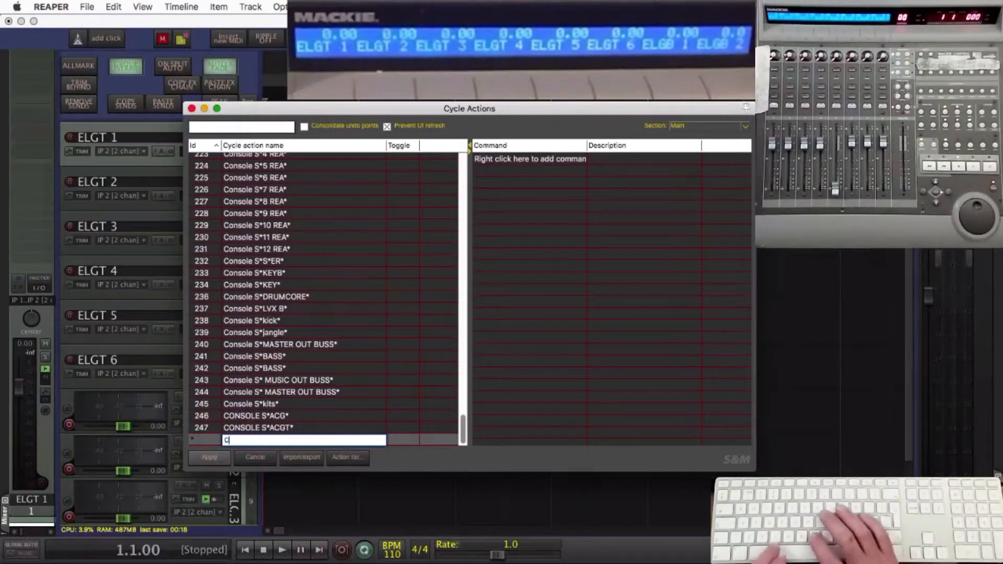
text(ONSOLE S)
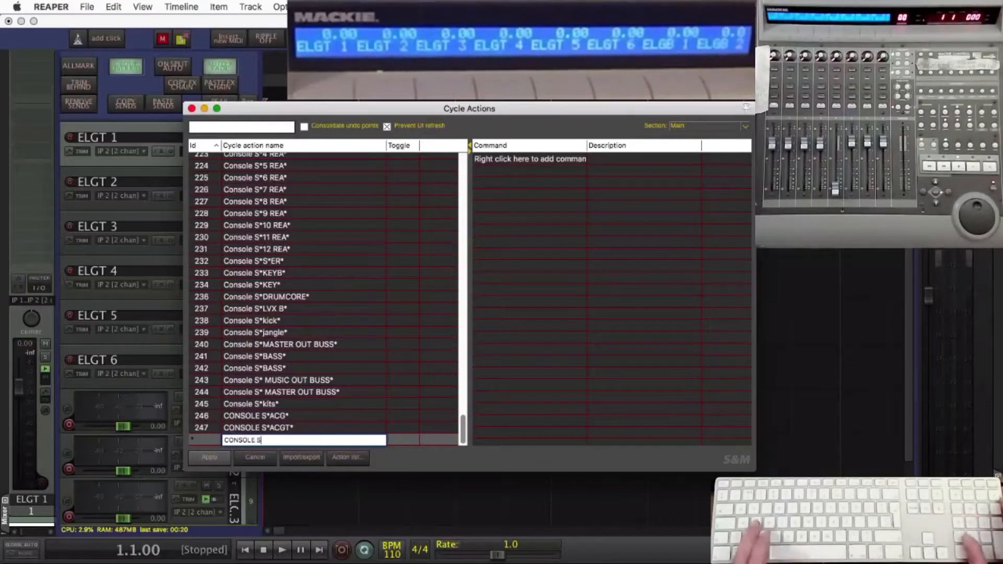
text(*ELGT*)
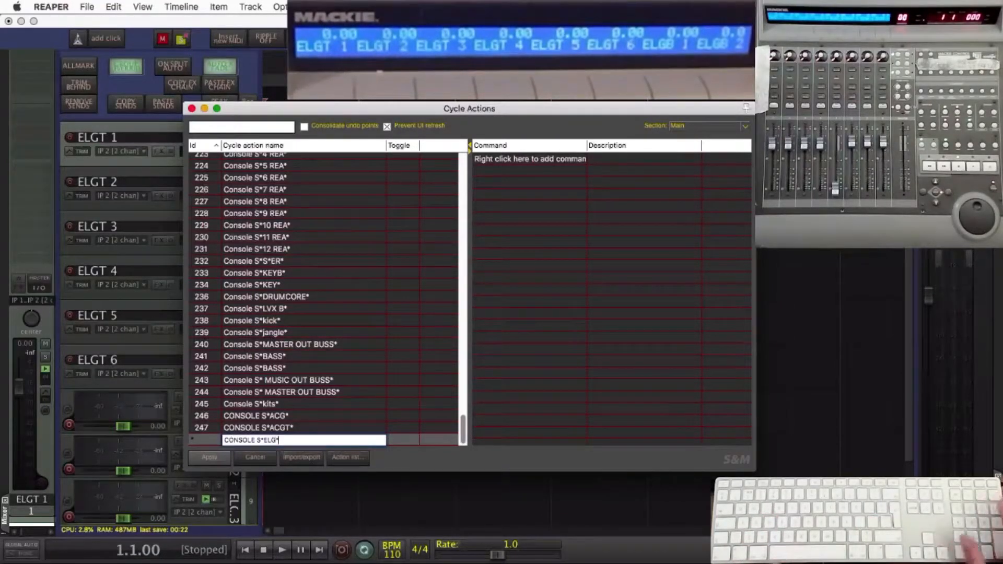
key(Return)
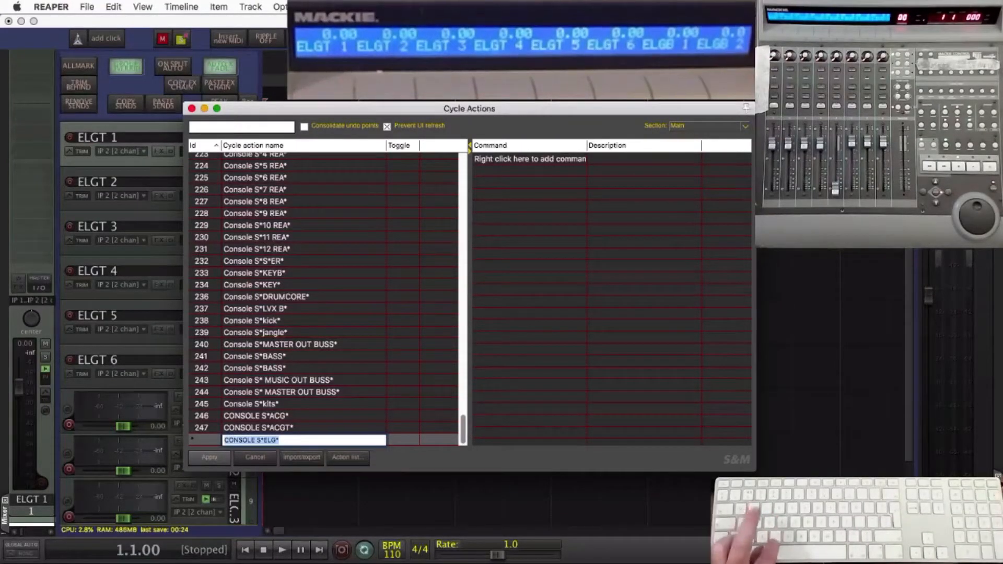
- Add the command CONSOLE S*ELG* to the new cycle action of the same name
right_click(538, 160)
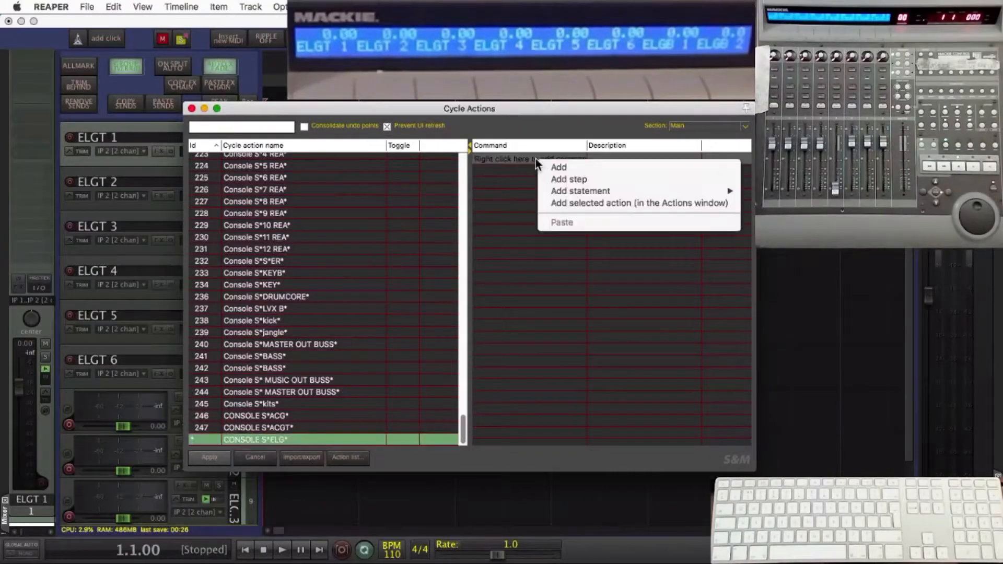
click(548, 166)
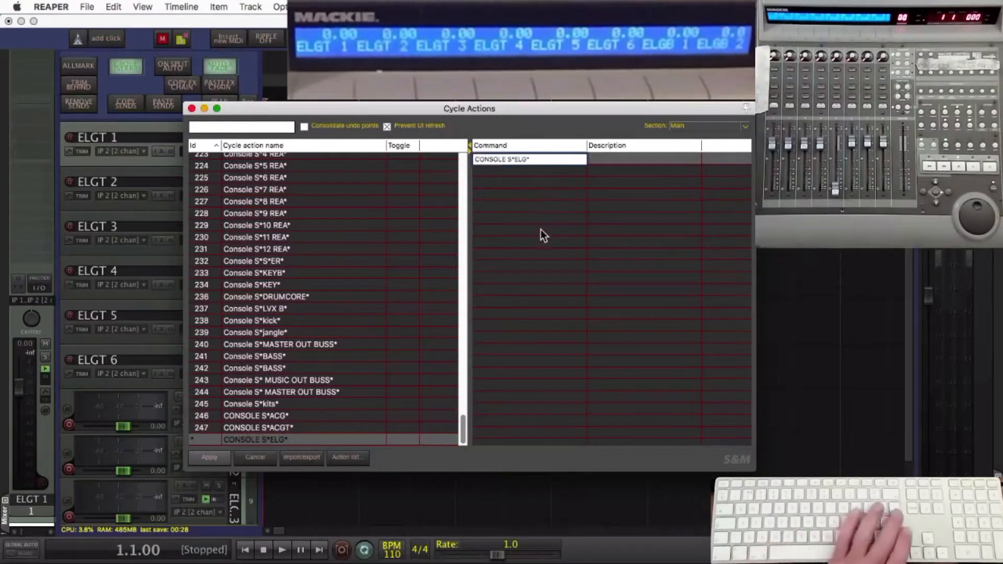
key(Return)
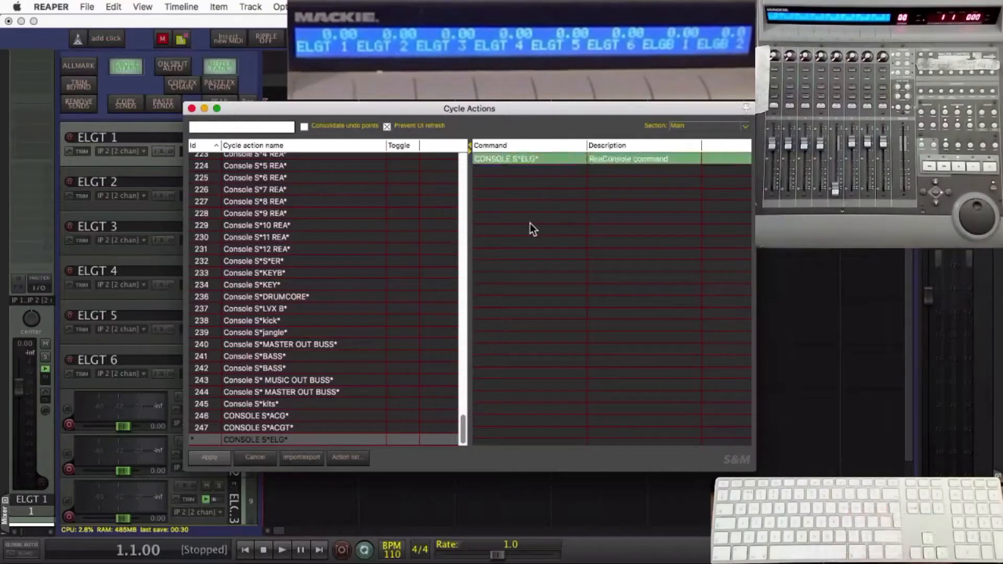
- Create a second cycle action named CONSOLE S*ELGT*, correcting any misspelling in its name
right_click(275, 183)
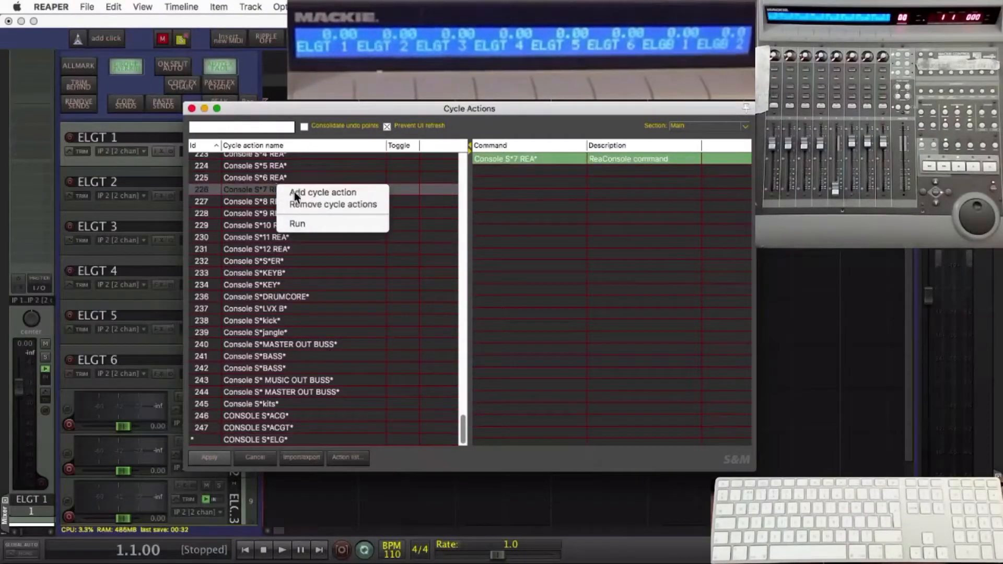
click(292, 191)
text(CONS)
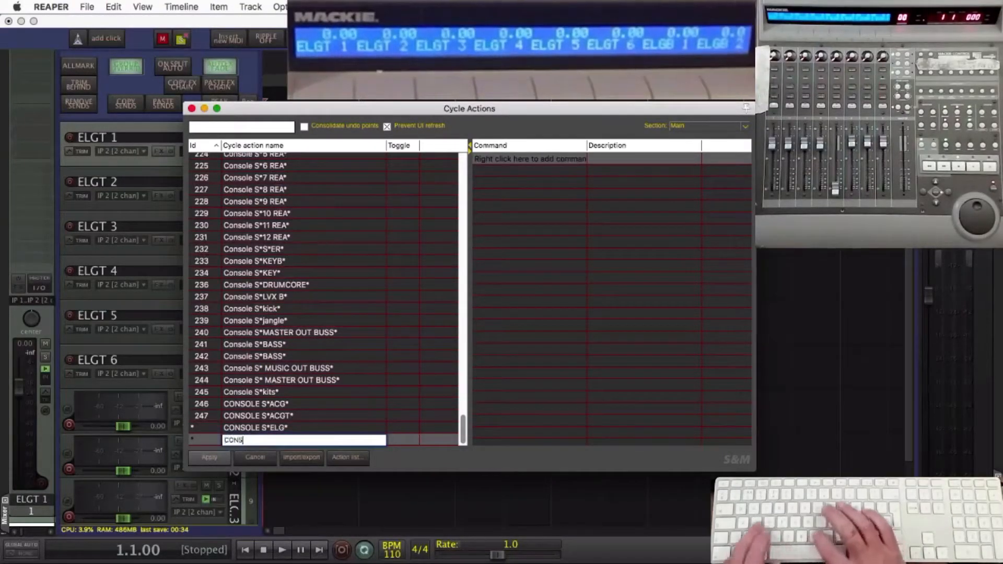
text(OEL S*)
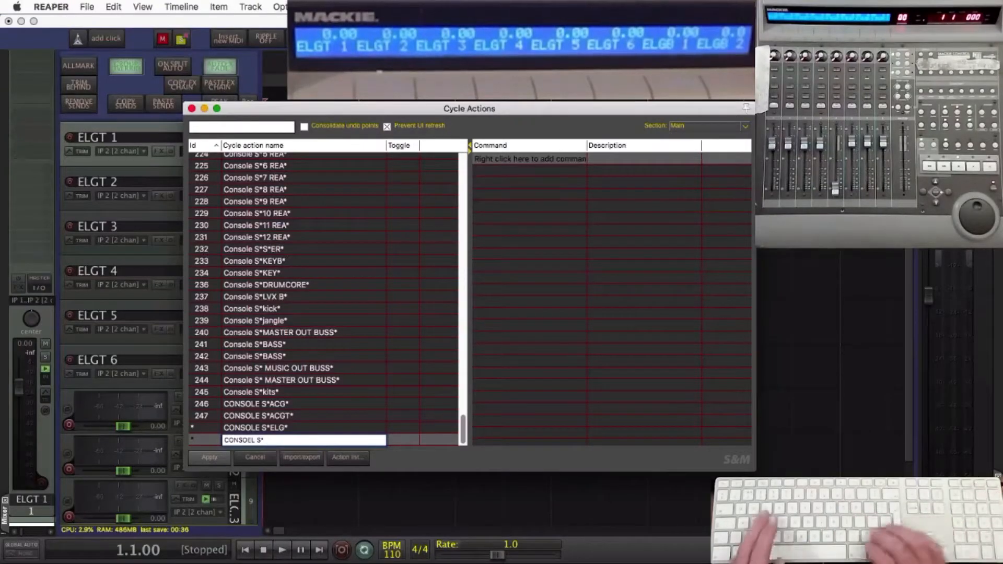
text(ELGT*)
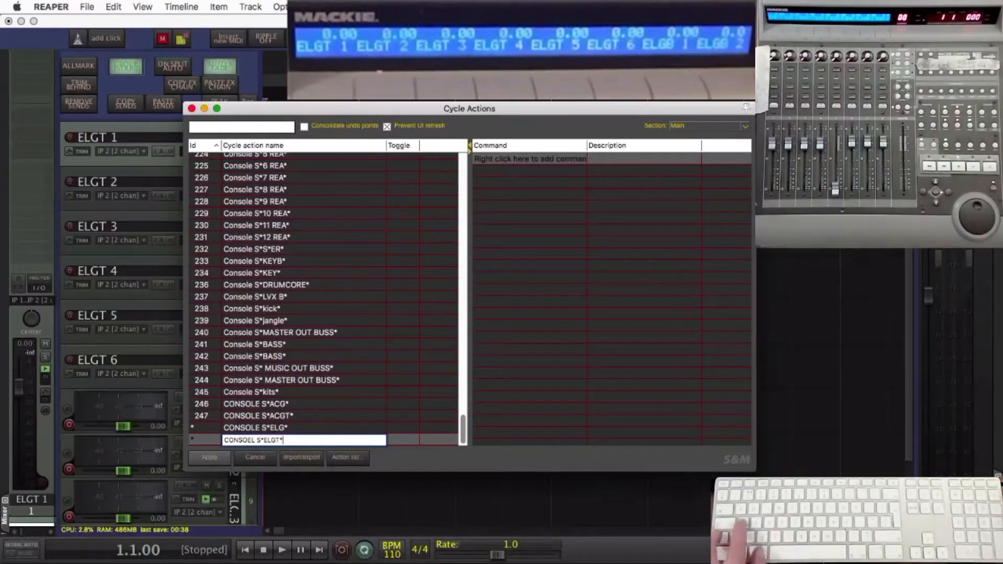
key(super+a)
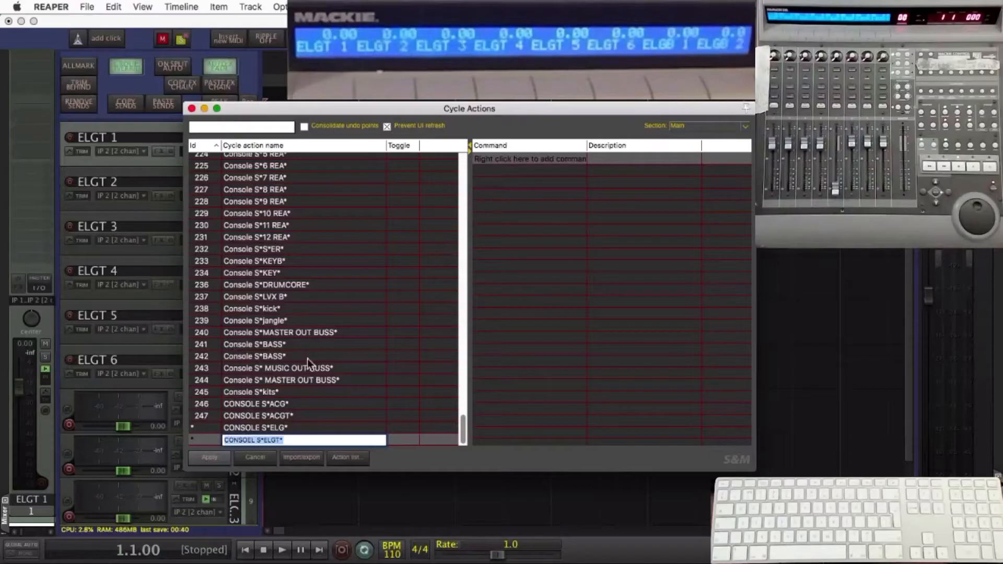
click(255, 441)
key(BackSpace)
key(BackSpace)
text(LE)
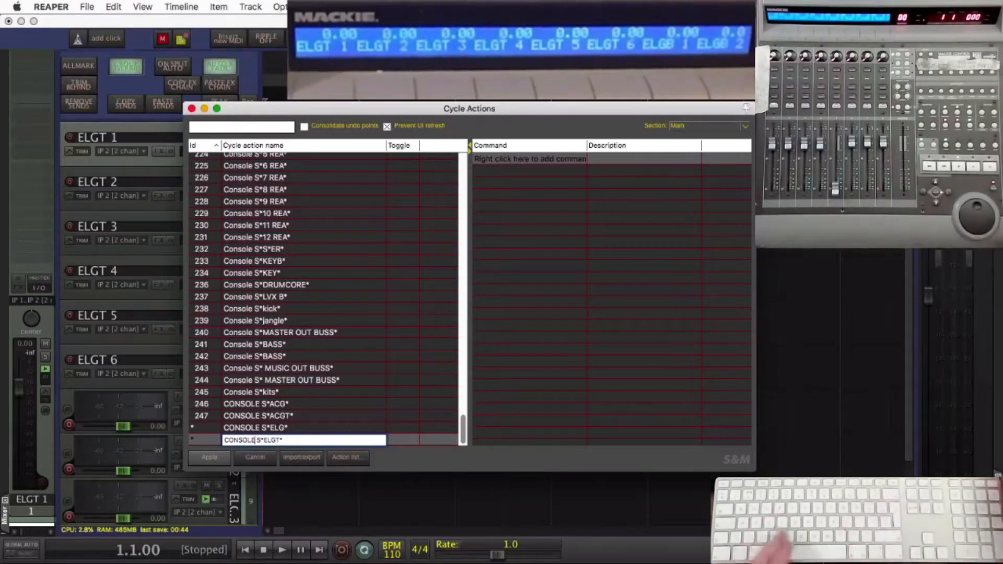
- Copy the second cycle action's name and add it as its command, CONSOLE S*ELGT*
key(super+a)
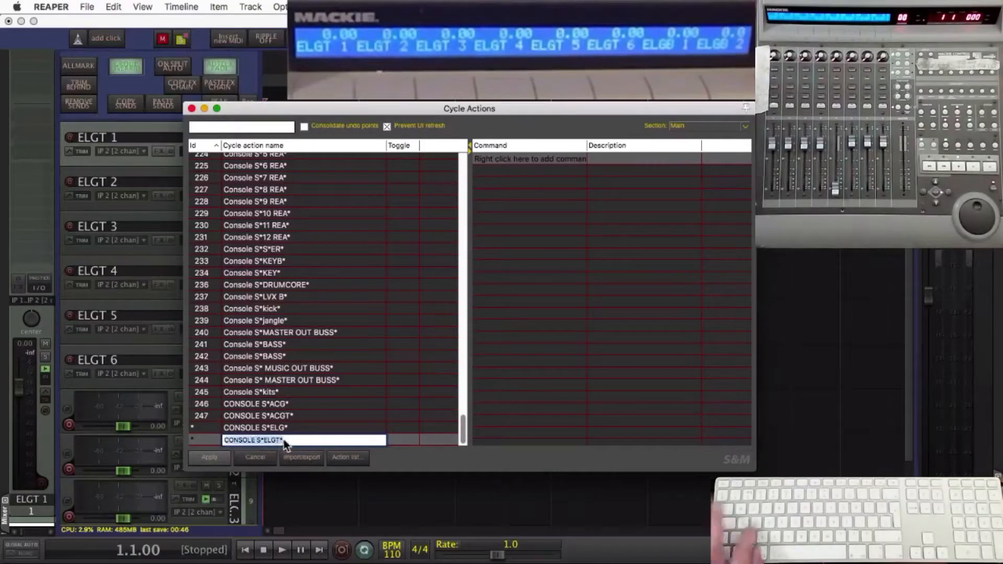
right_click(524, 156)
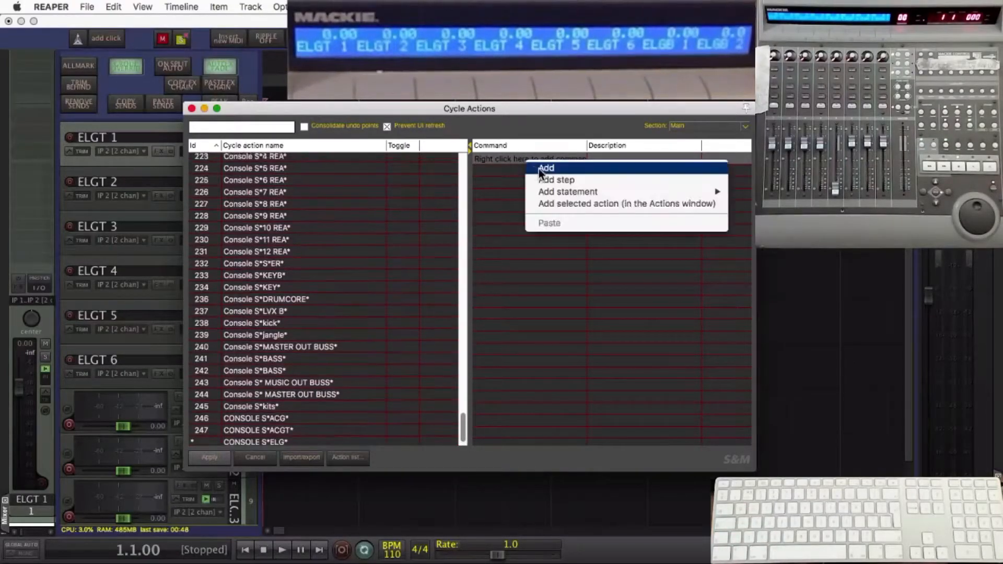
click(538, 168)
key(super+v)
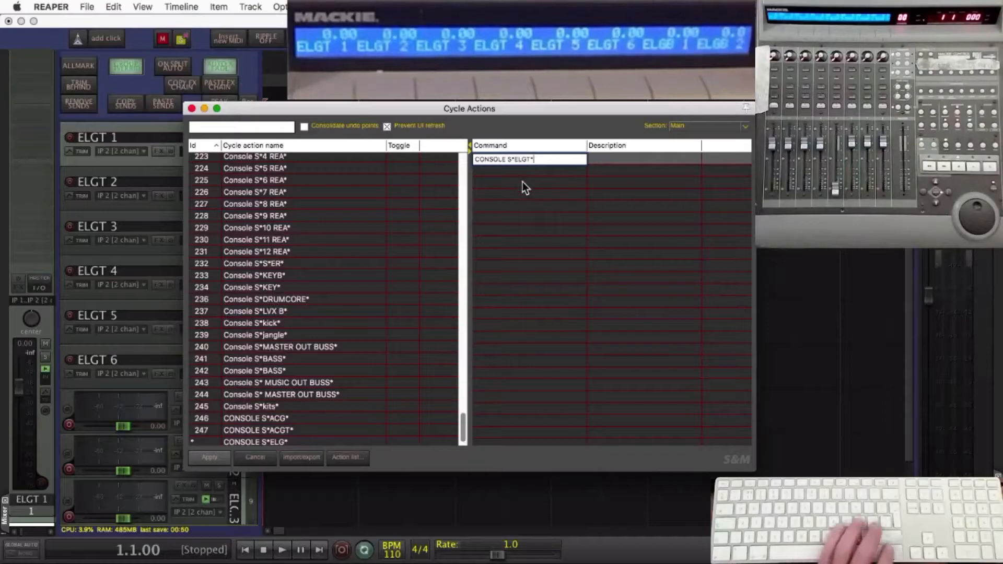
key(Return)
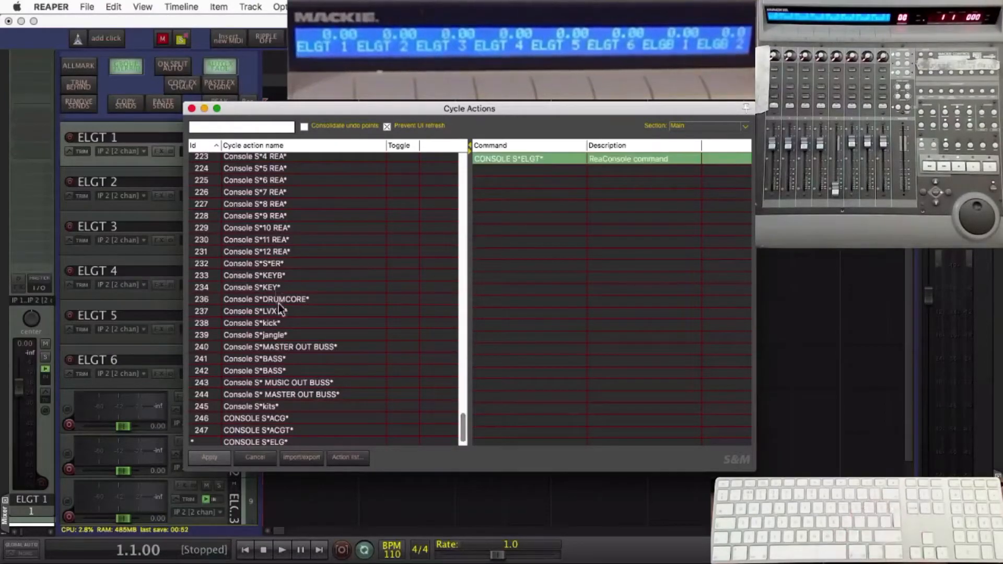
- Create a third cycle action named CONSOLE S*ELGB* for the electric guitar busses
right_click(284, 337)
click(305, 349)
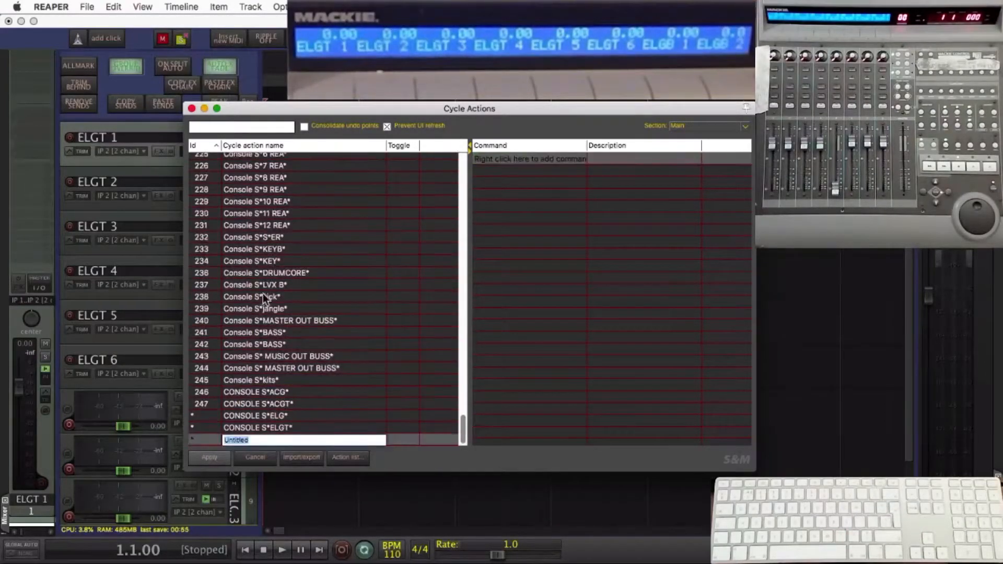
text(CONSO)
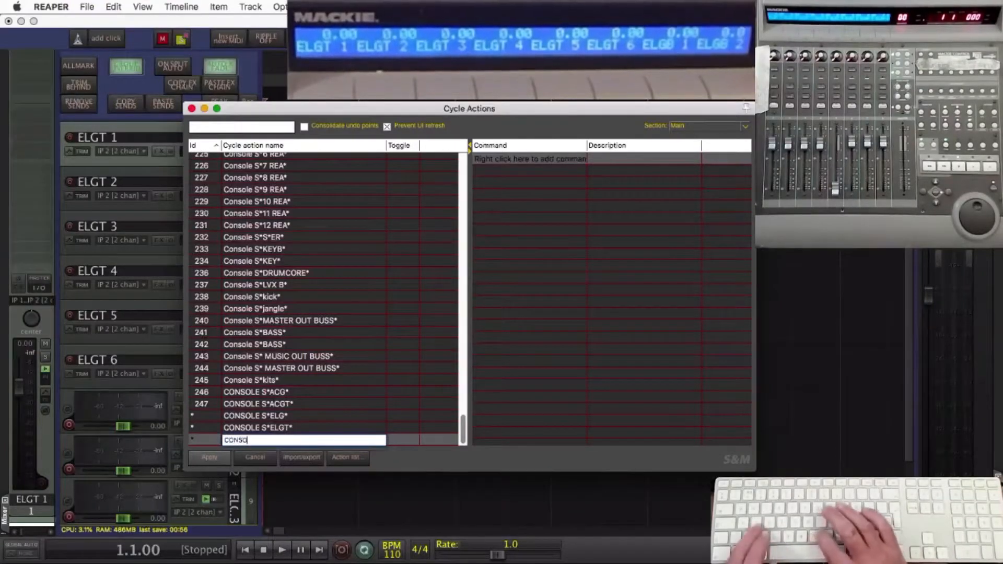
text(LE S*)
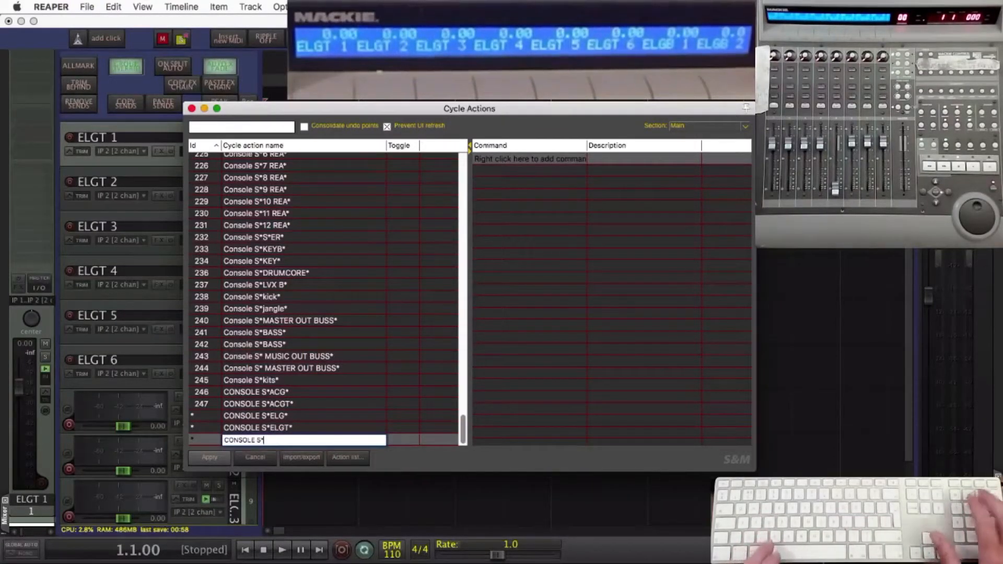
text(ELG)
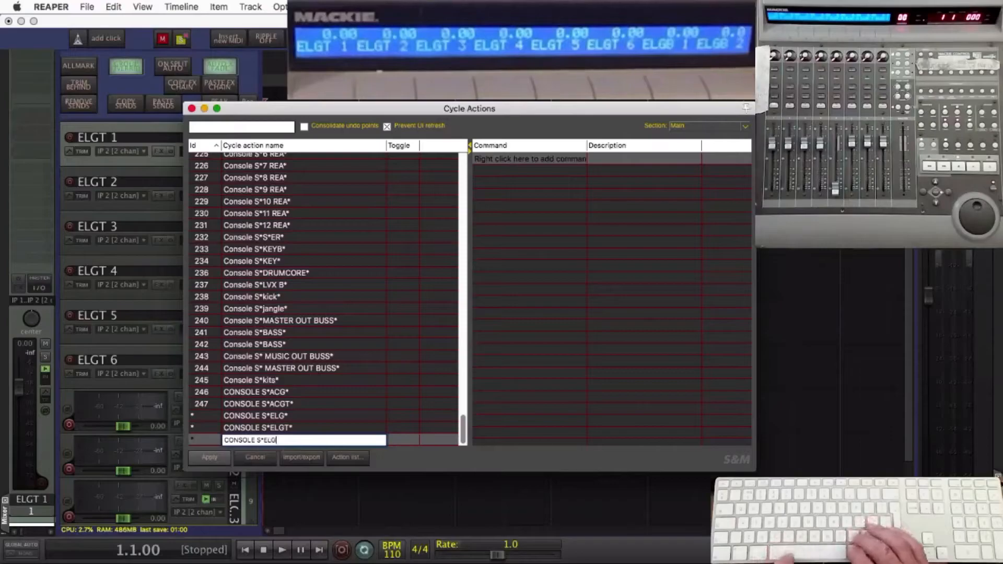
text(B*)
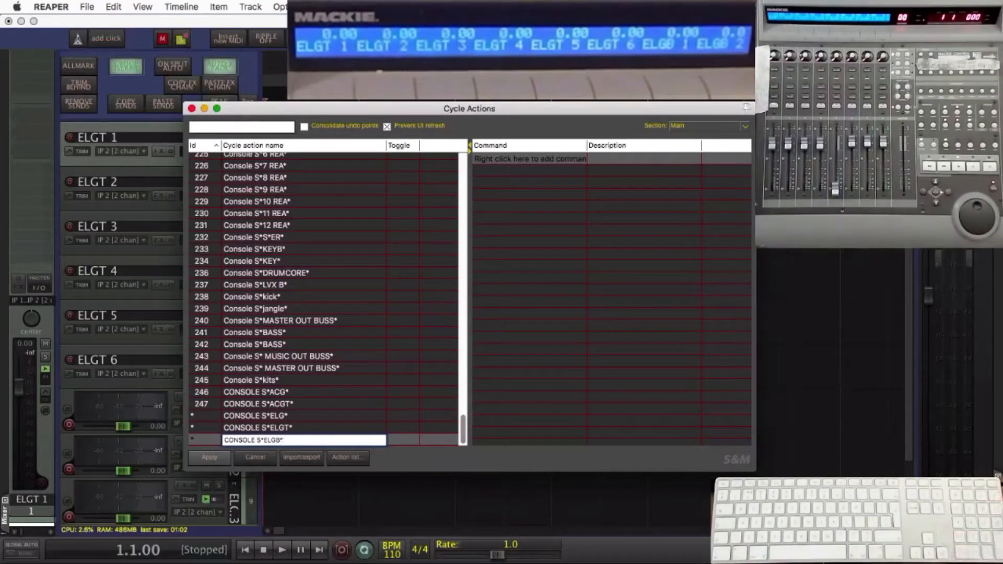
- Copy the third cycle action's name and add it as its command, CONSOLE S*ELGB*
key(super+a)
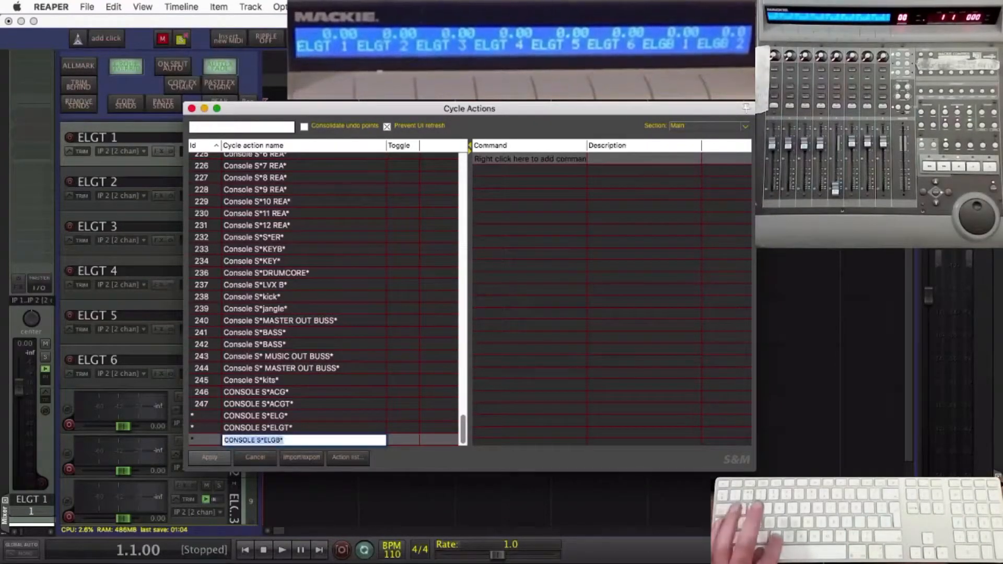
right_click(507, 159)
click(523, 167)
key(super+v)
key(Return)
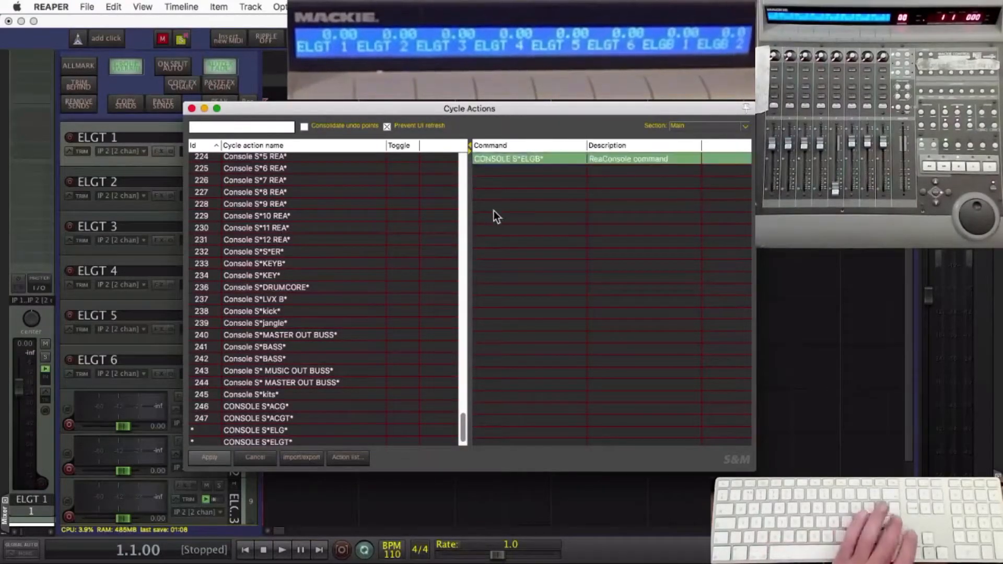
- Apply the new cycle actions and switch from the Cycle Action editor to the action list
click(212, 458)
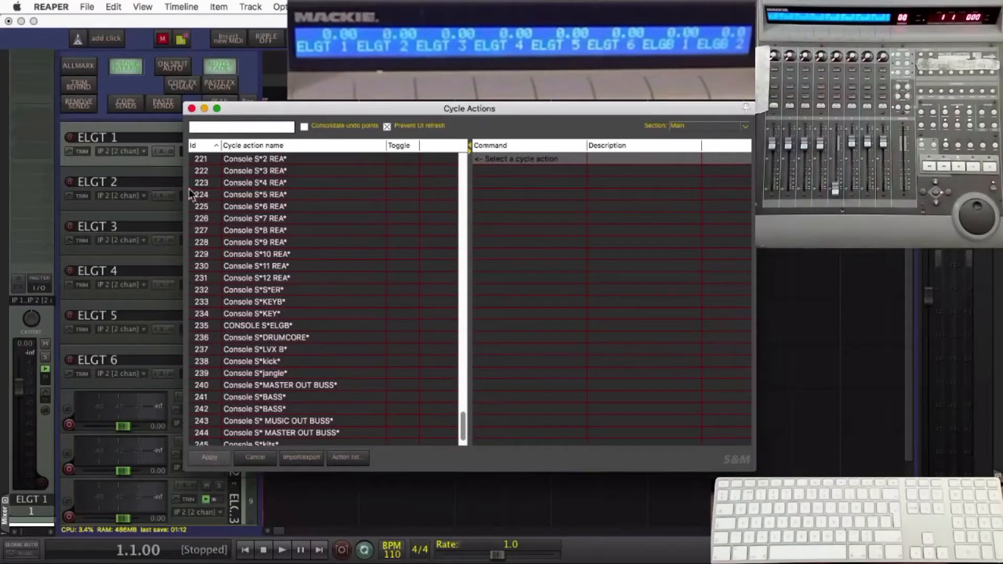
click(192, 108)
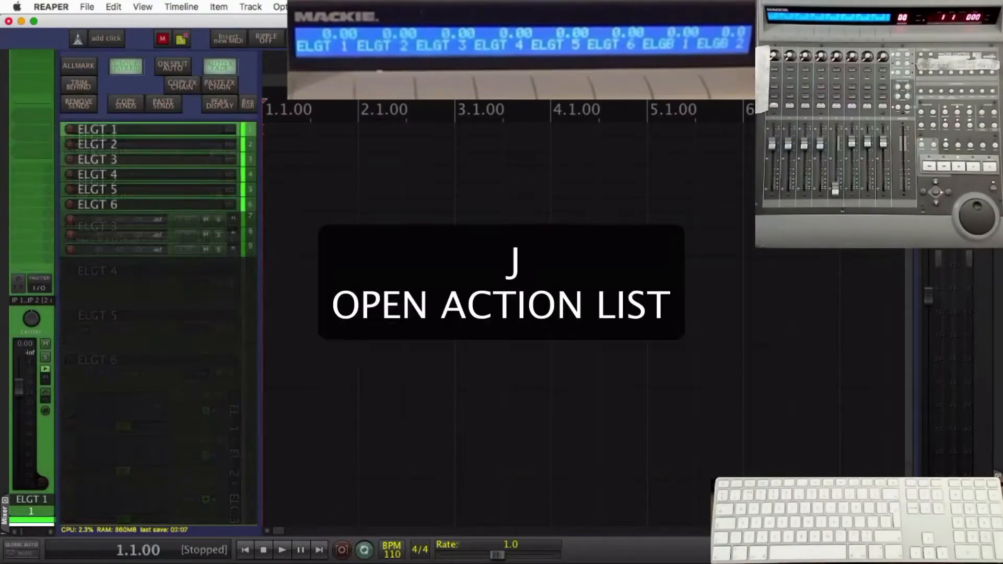
key(j)
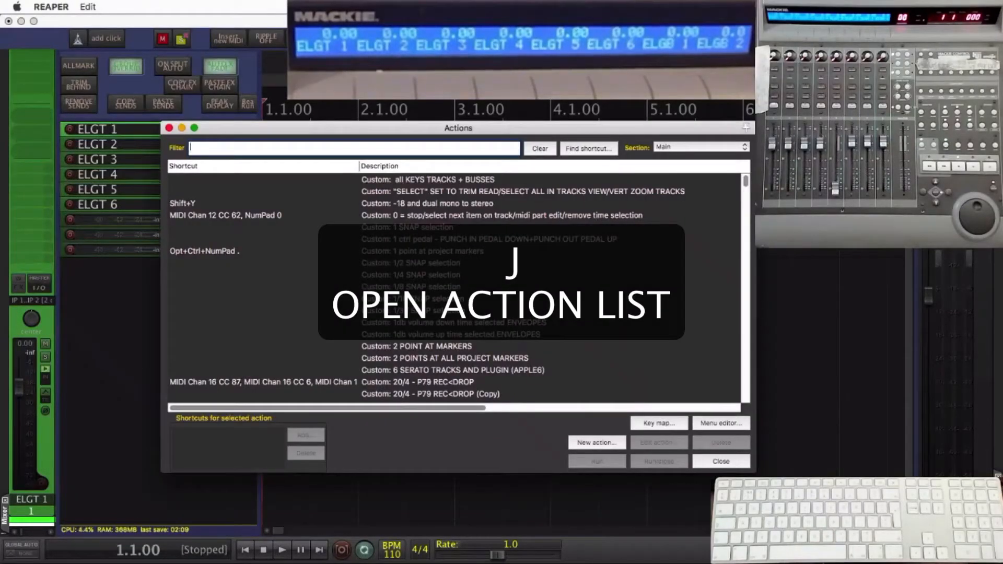
click(592, 442)
click(597, 458)
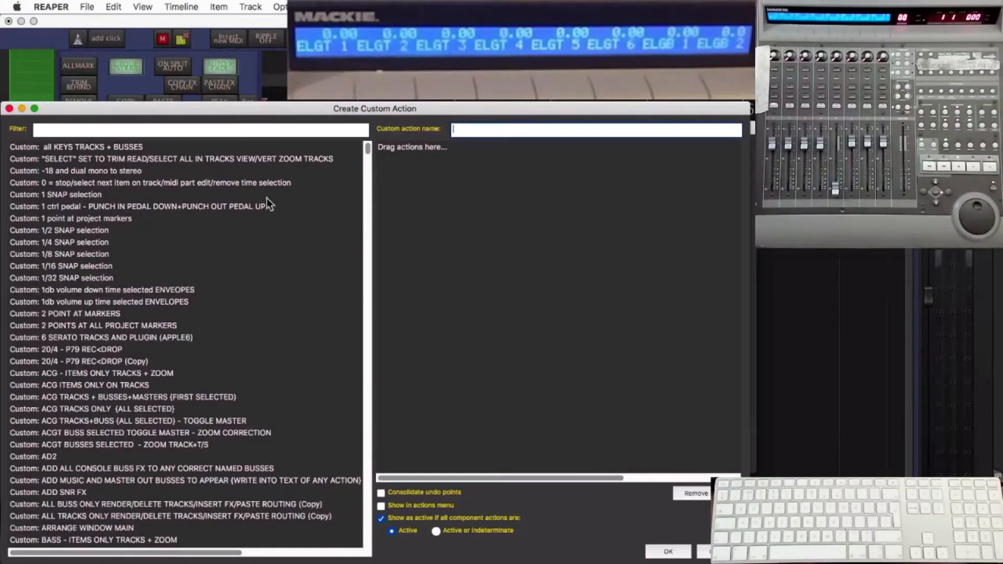
click(703, 551)
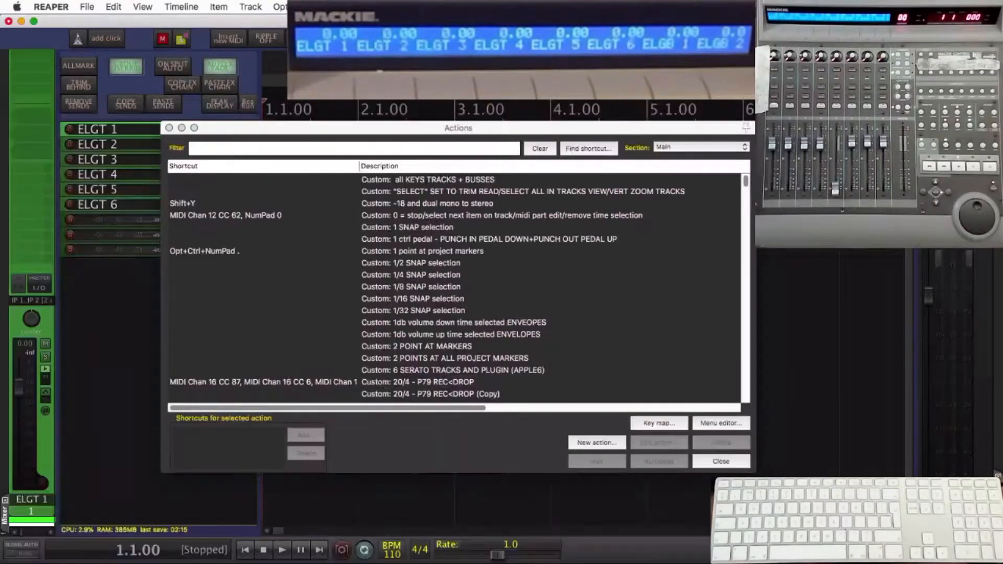
- Find the custom action assigned to shortcut 4 and open it for editing to examine its component actions
click(588, 149)
key(4)
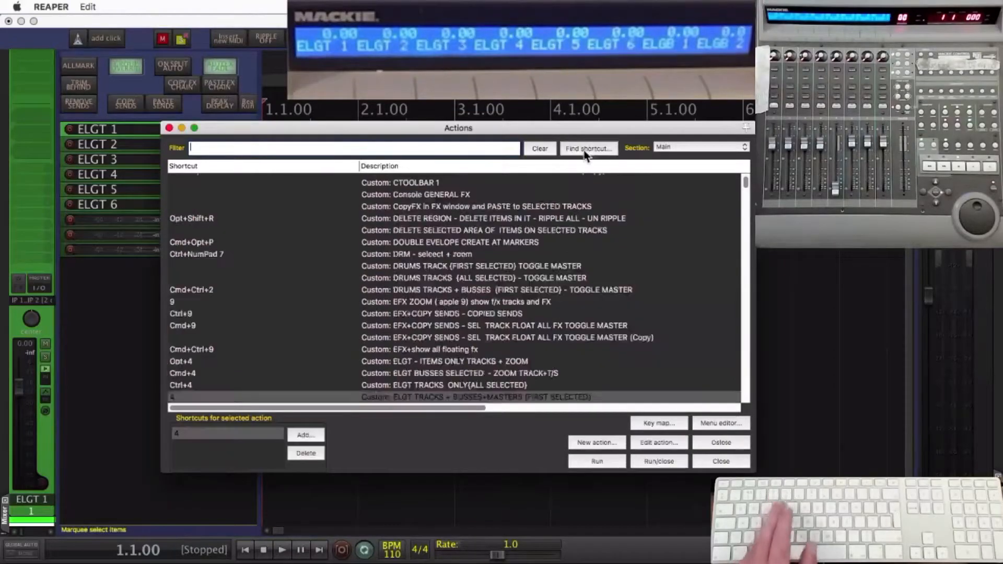
click(654, 441)
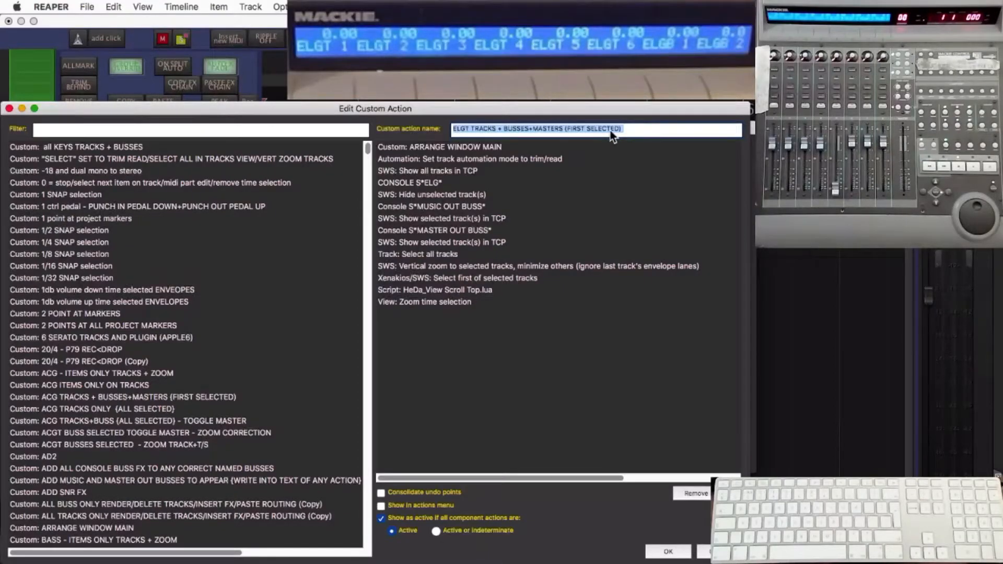
click(432, 147)
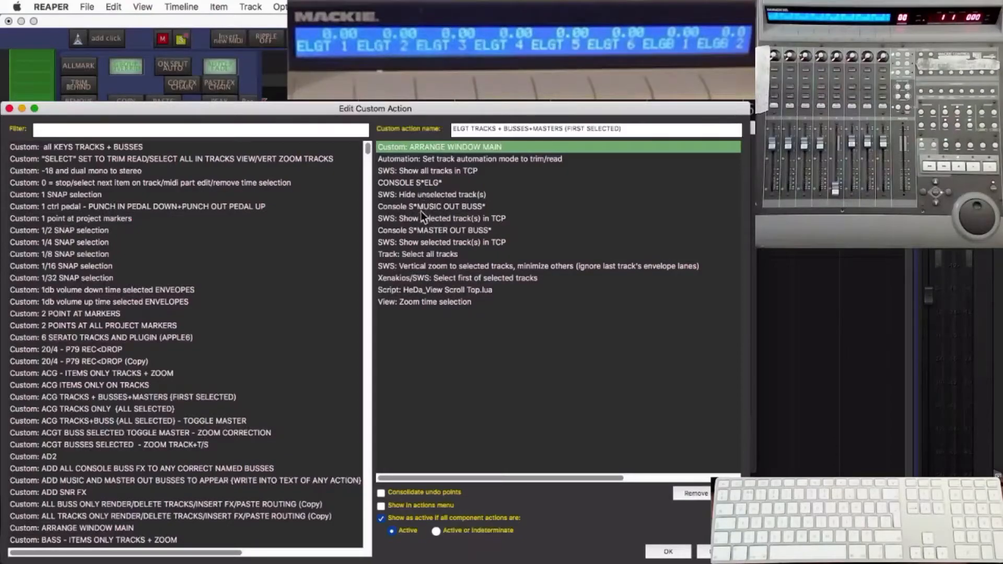
- Finish reviewing the ELGT TRACKS + BUSSES+MASTERS custom action, including its vertical zoom component, and run it from the action list
click(431, 266)
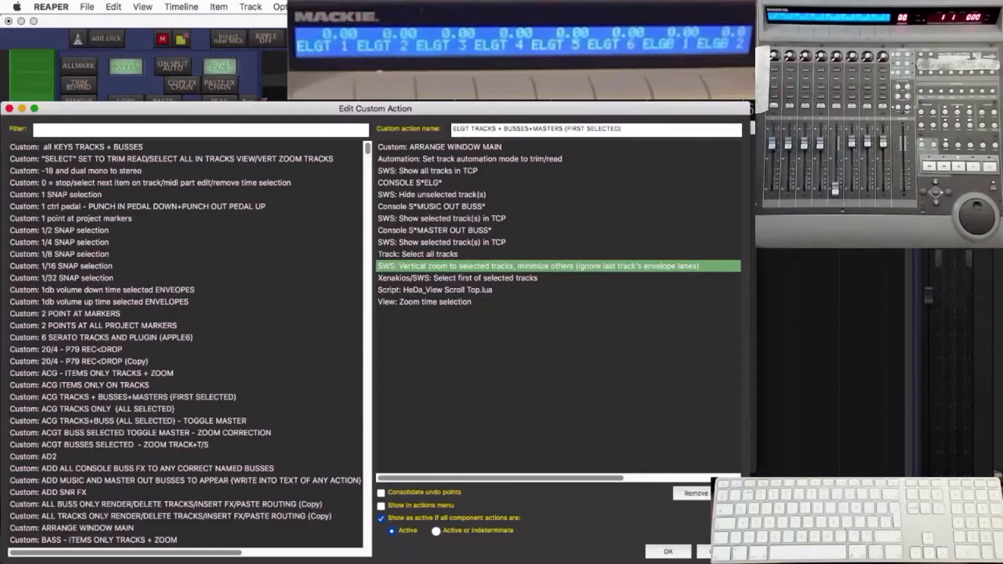
key(Return)
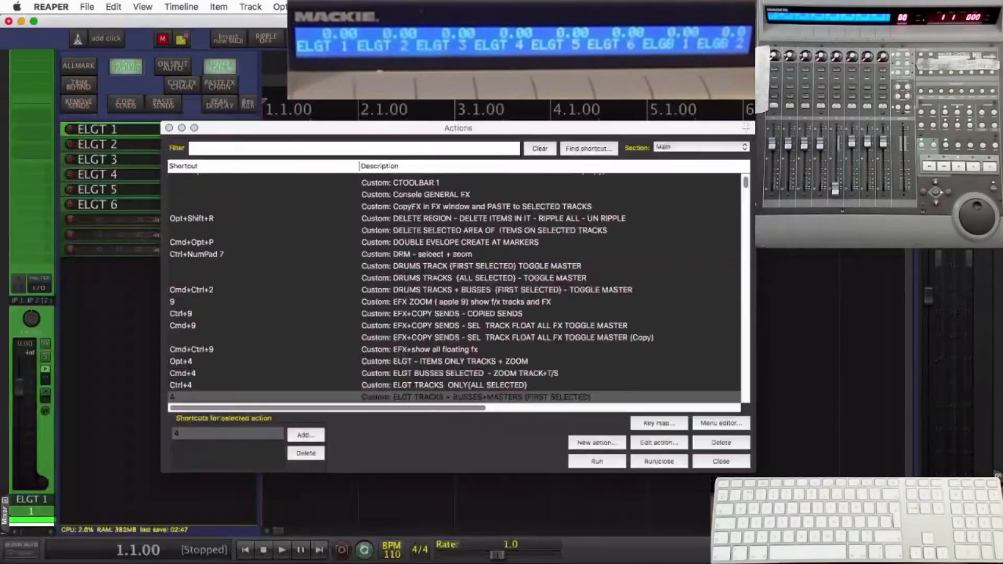
click(597, 461)
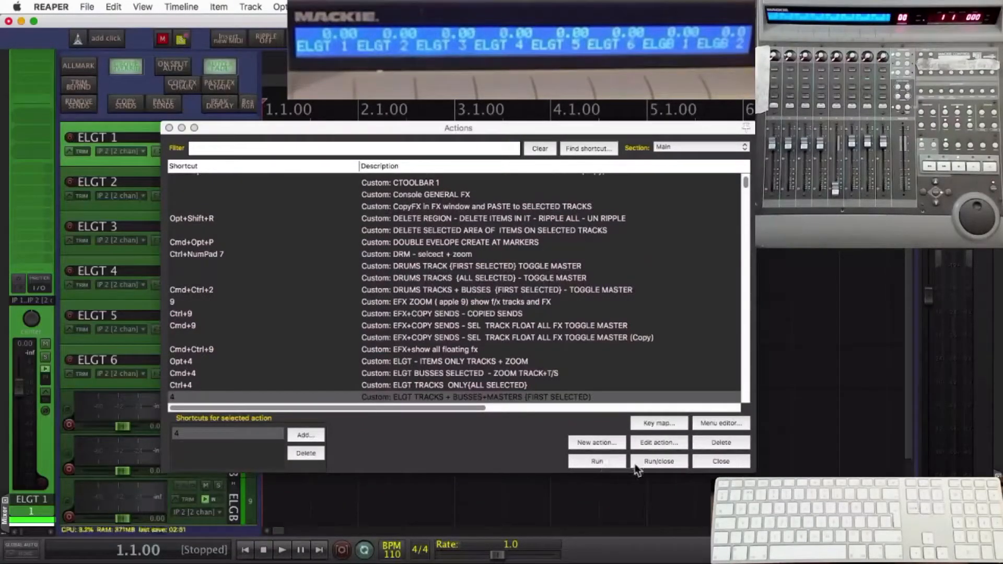
click(719, 461)
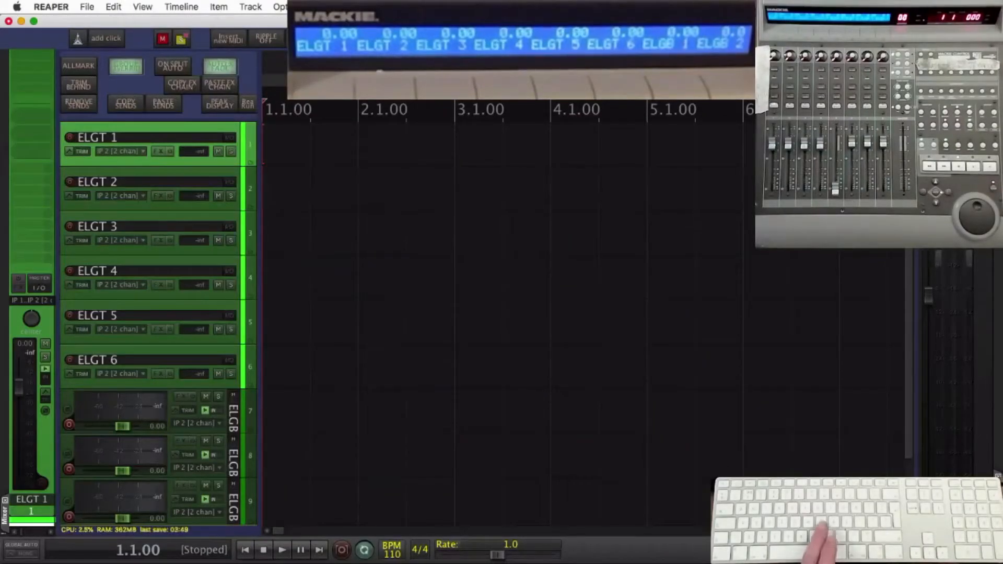
- Find the custom action assigned to Ctrl+4 and open it for editing to examine its component actions
key(question)
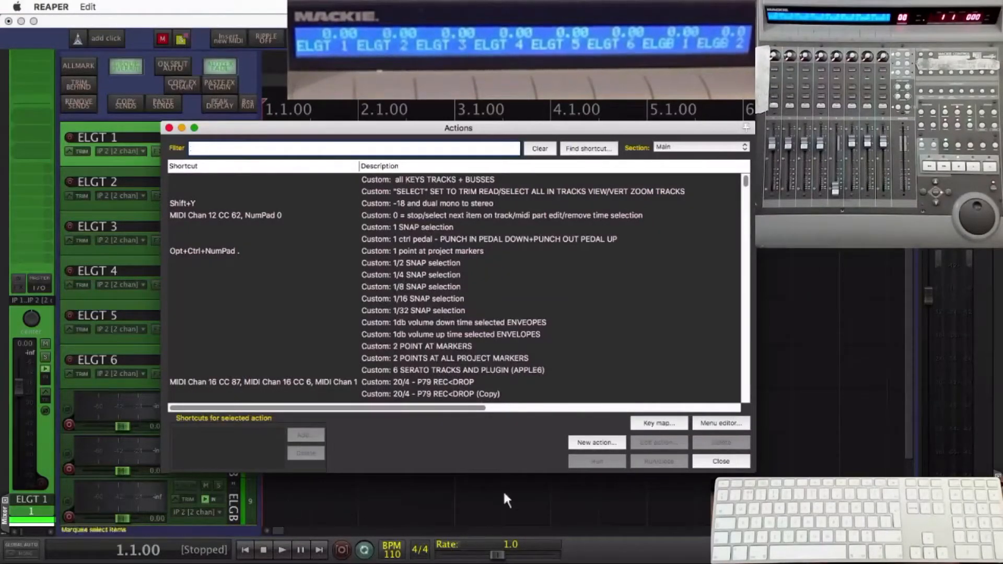
click(585, 440)
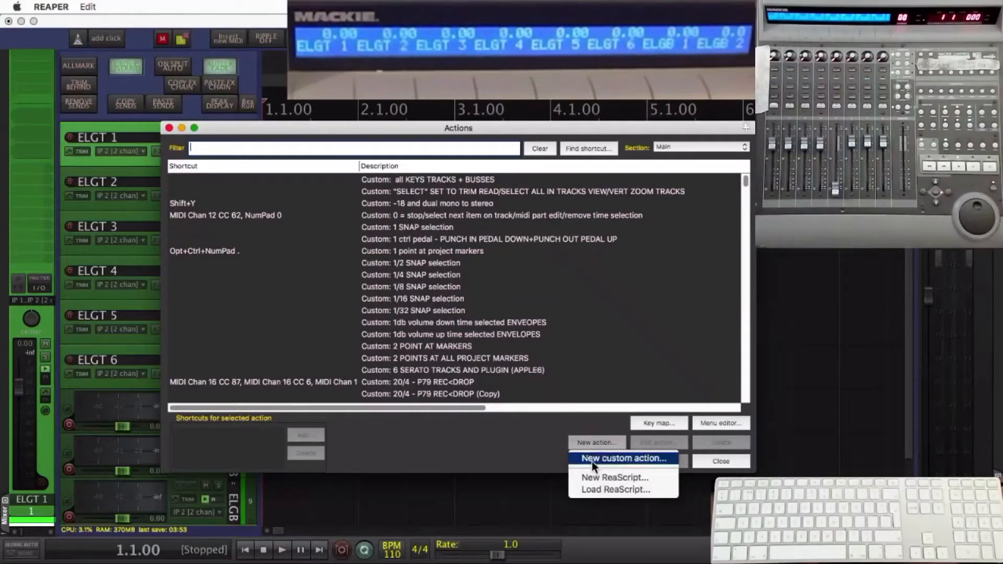
click(572, 414)
click(586, 149)
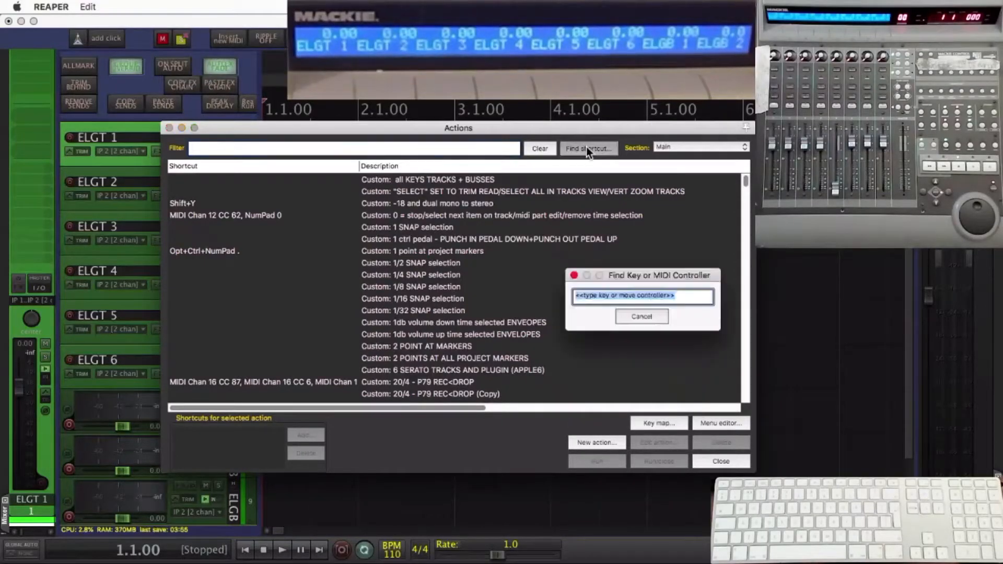
key(ctrl+4)
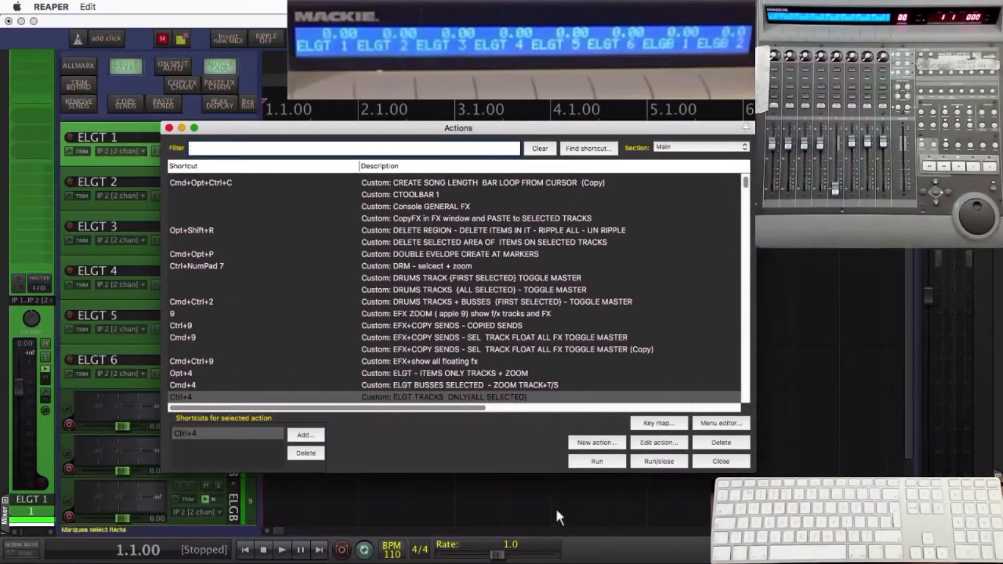
click(655, 441)
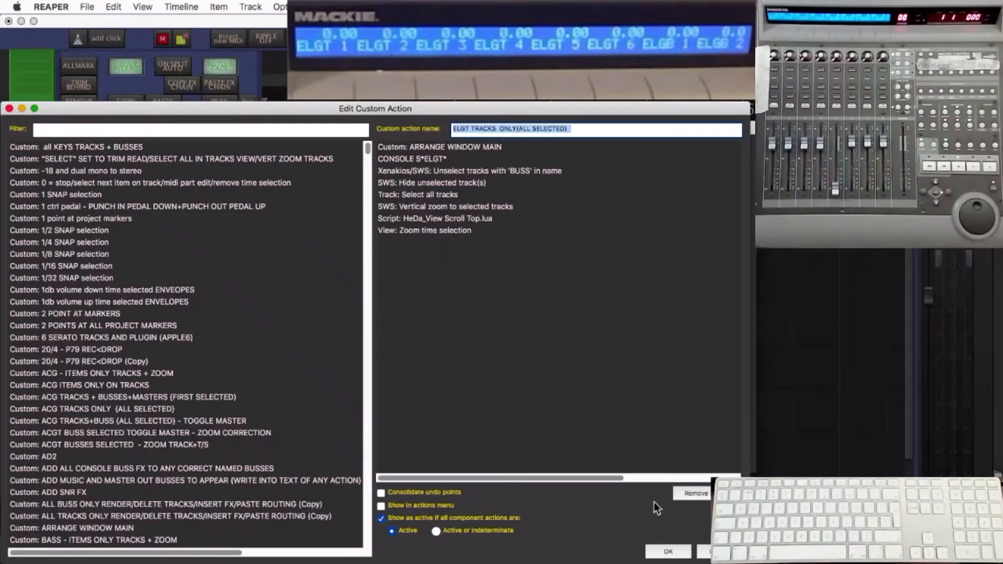
- Close the editor, run the ELGT TRACKS ONLY(ALL SELECTED) custom action and leave the action list
click(664, 550)
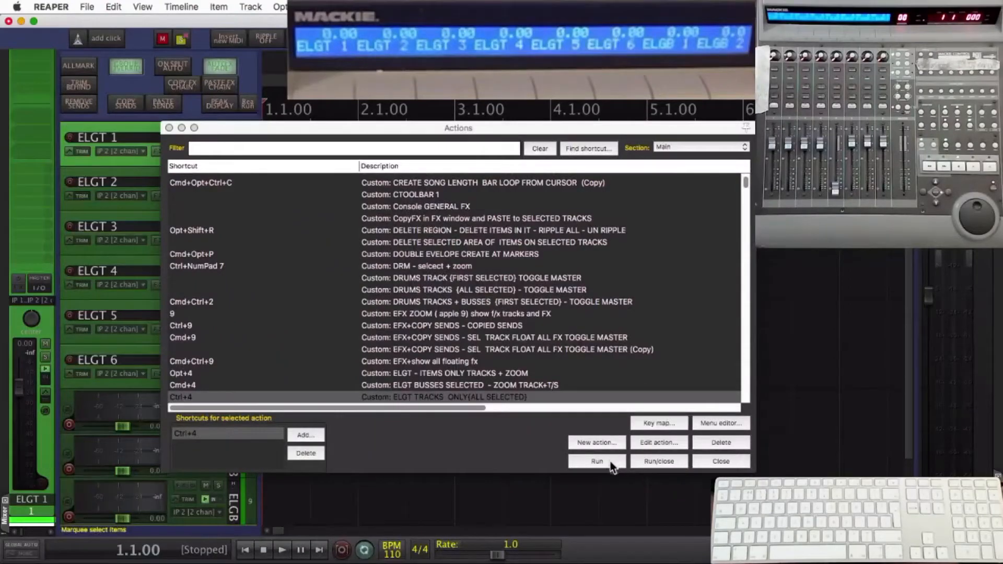
click(598, 462)
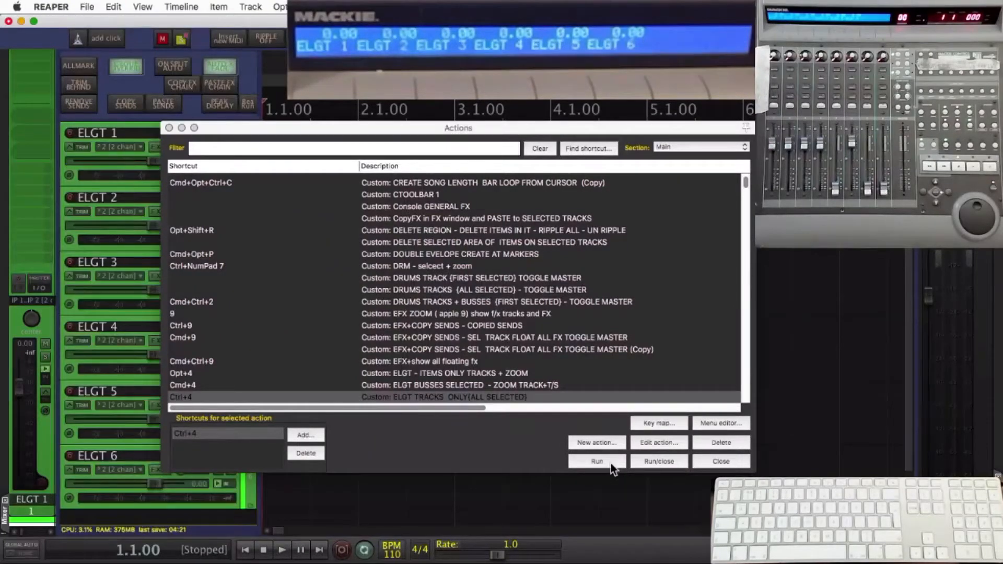
click(733, 463)
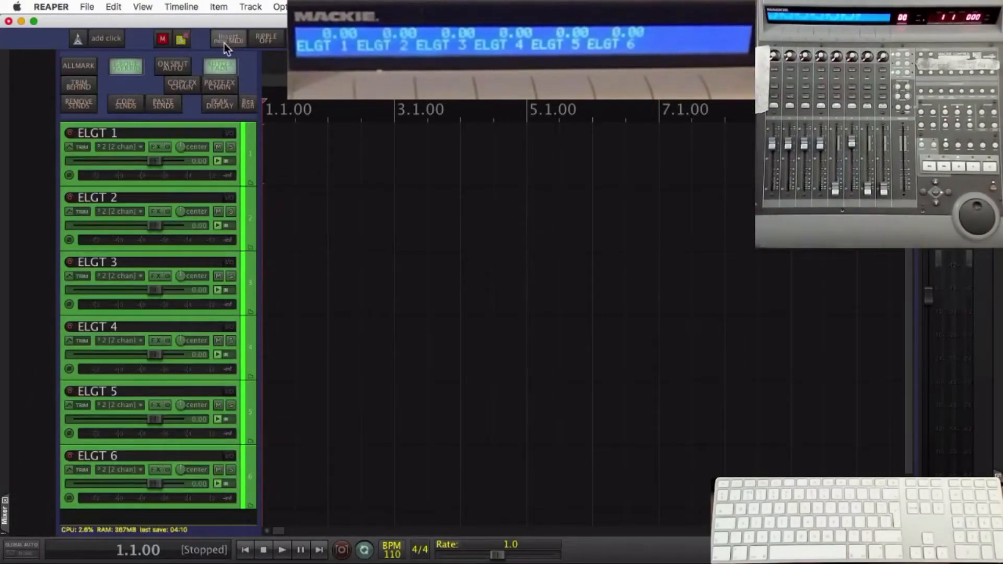
- Make a time selection from 3.4.00 to just past bar 8 and insert a new MIDI item on ELGT 1
click(410, 135)
drag(444, 116, 756, 116)
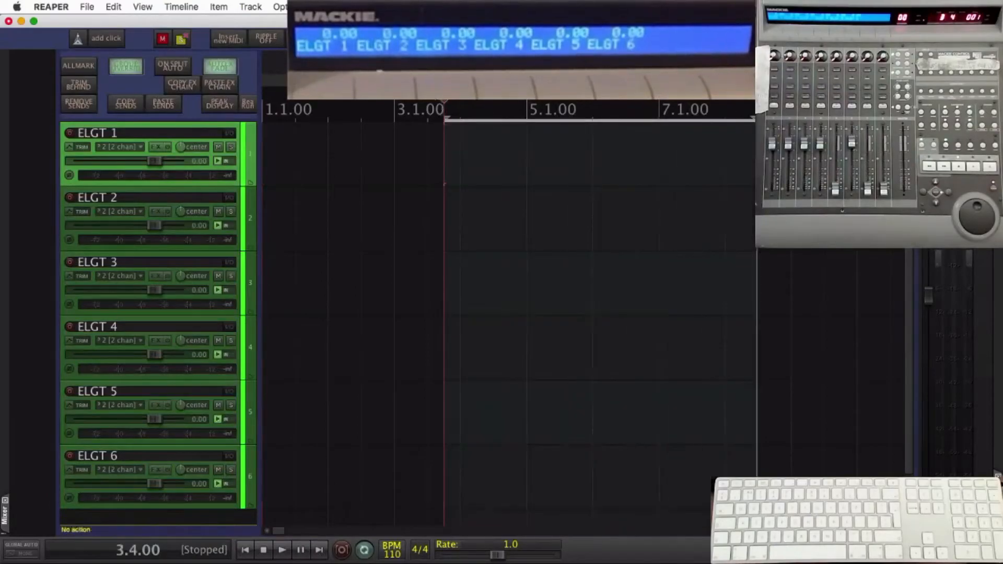
click(219, 46)
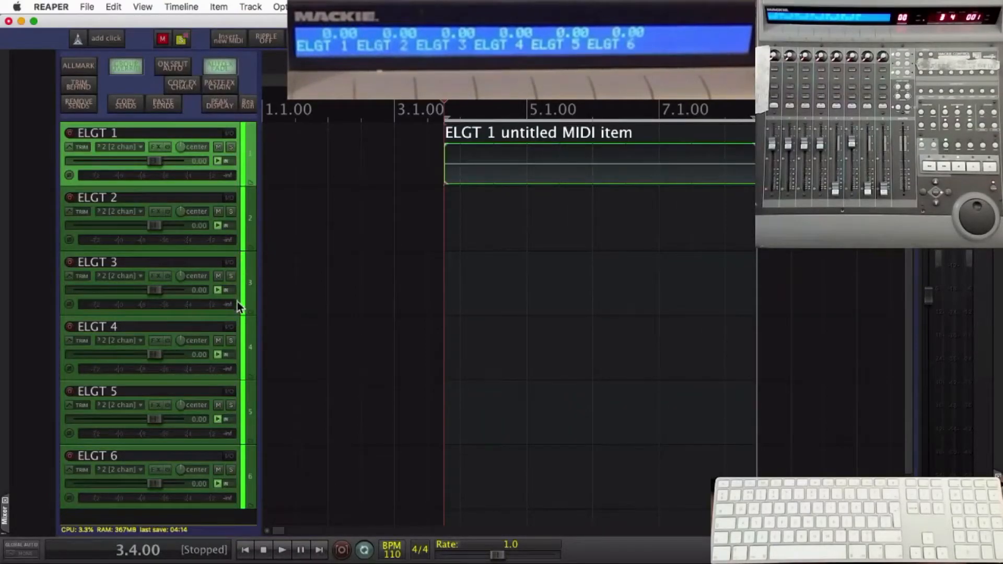
- Find the custom action assigned to Opt+4, ELGT - ITEMS ONLY TRACKS + ZOOM, and open it for editing
key(shift+slash)
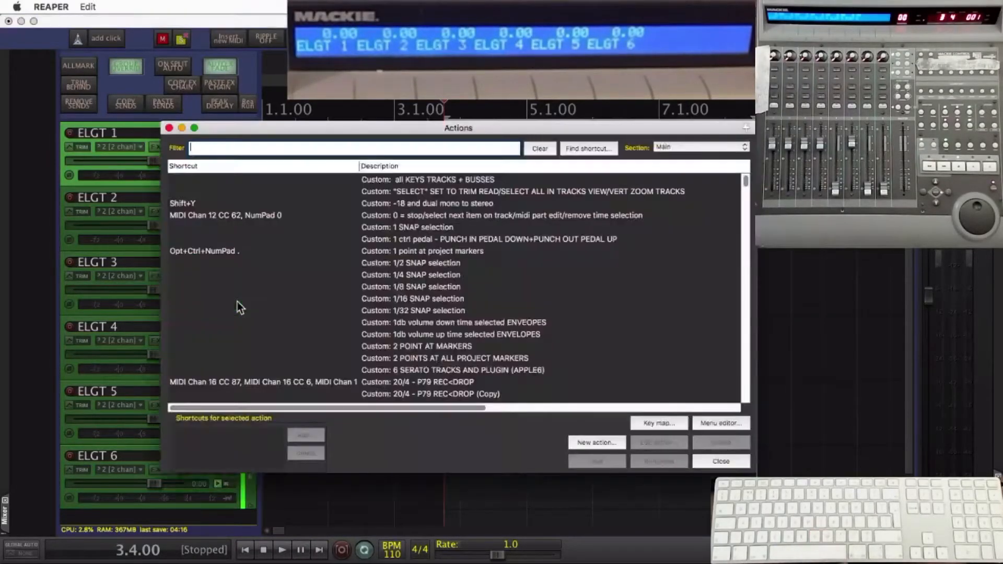
click(586, 443)
click(577, 148)
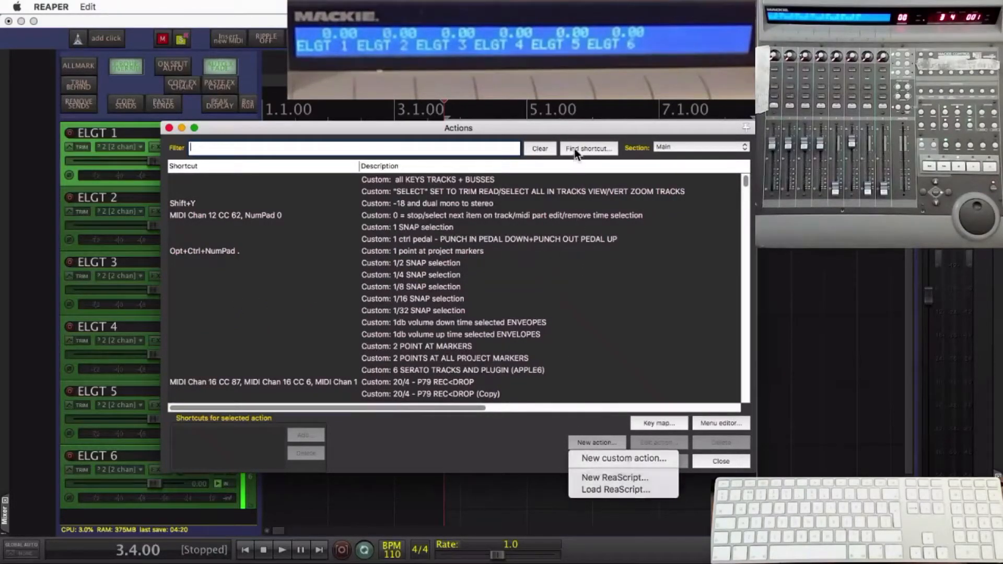
click(577, 147)
key(ctrl+alt+e)
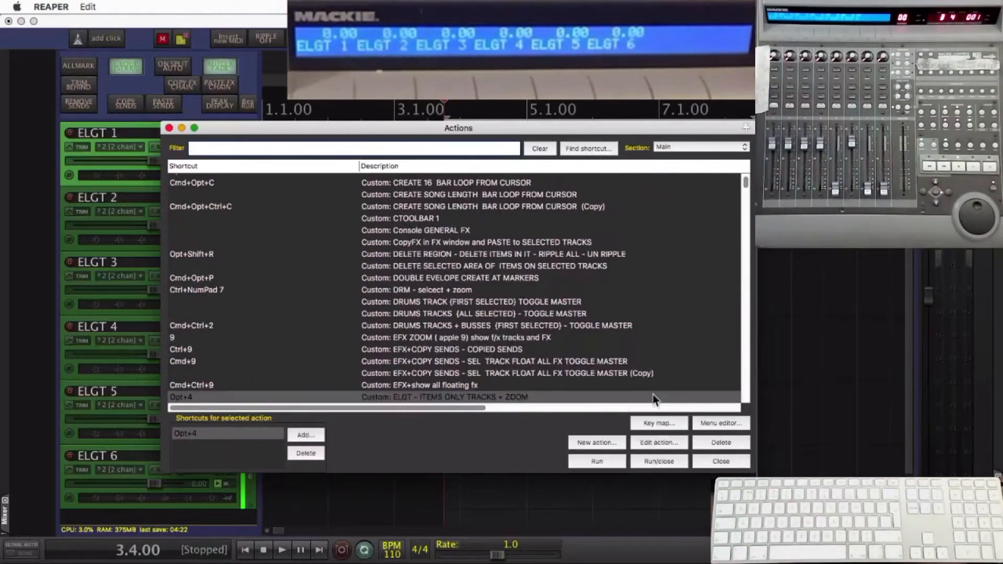
click(657, 443)
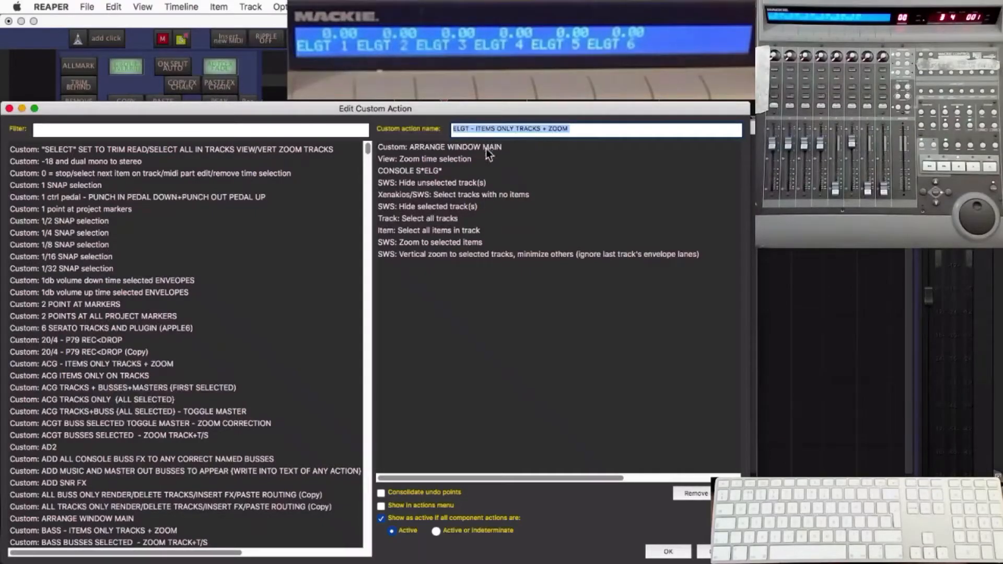
- Move View: Zoom time selection to the end of the items-only action's components, save it and run the action
click(444, 172)
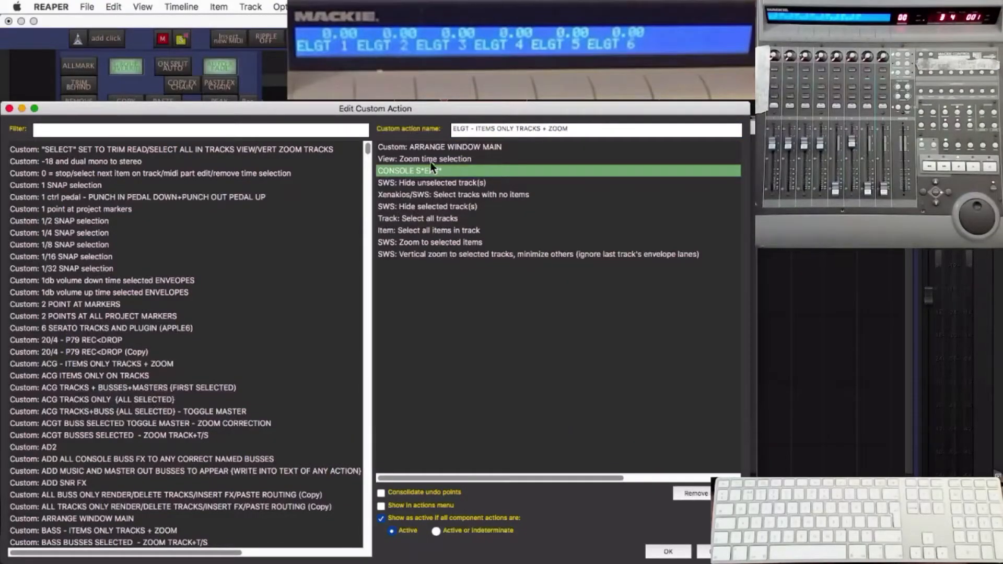
drag(429, 159, 434, 285)
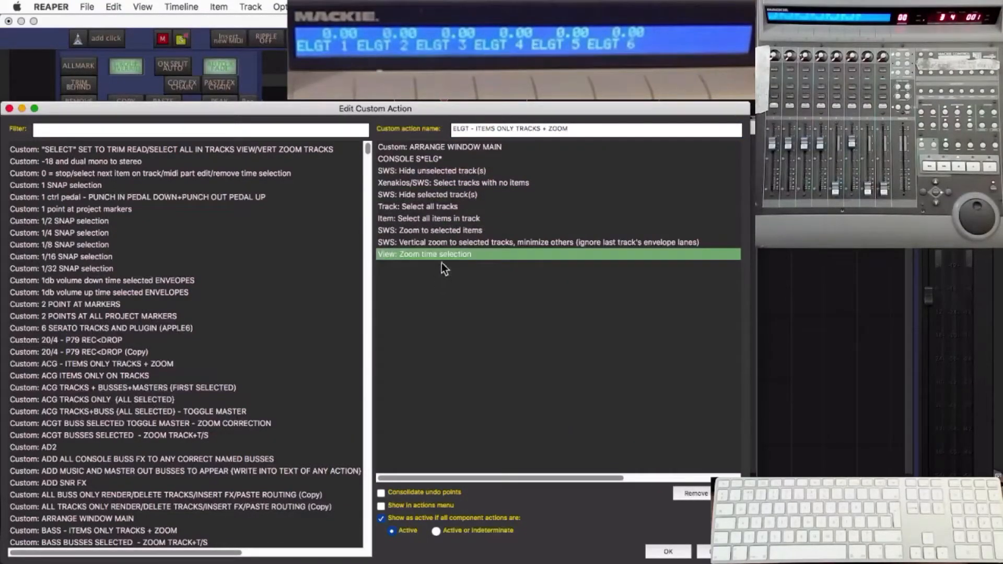
click(432, 243)
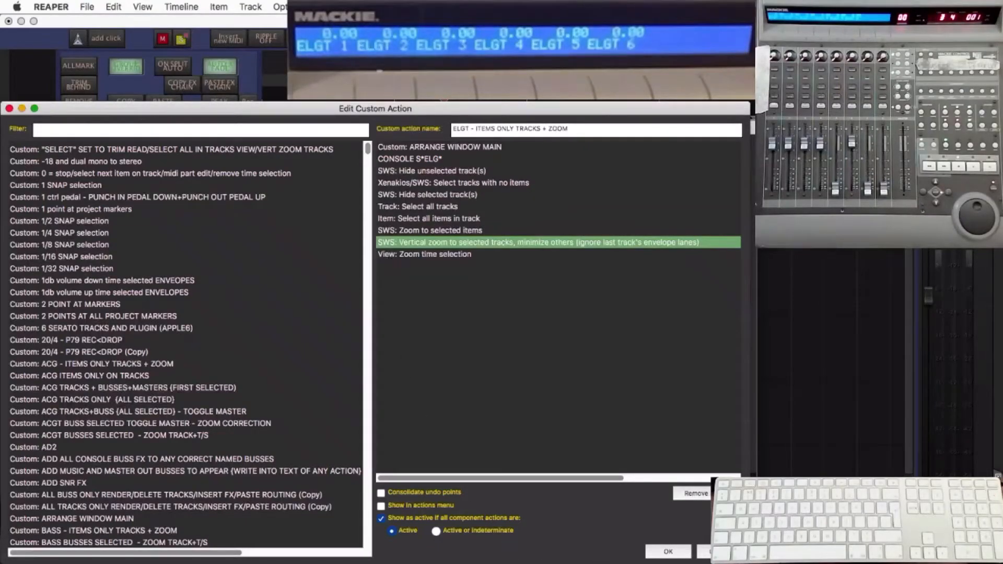
click(668, 552)
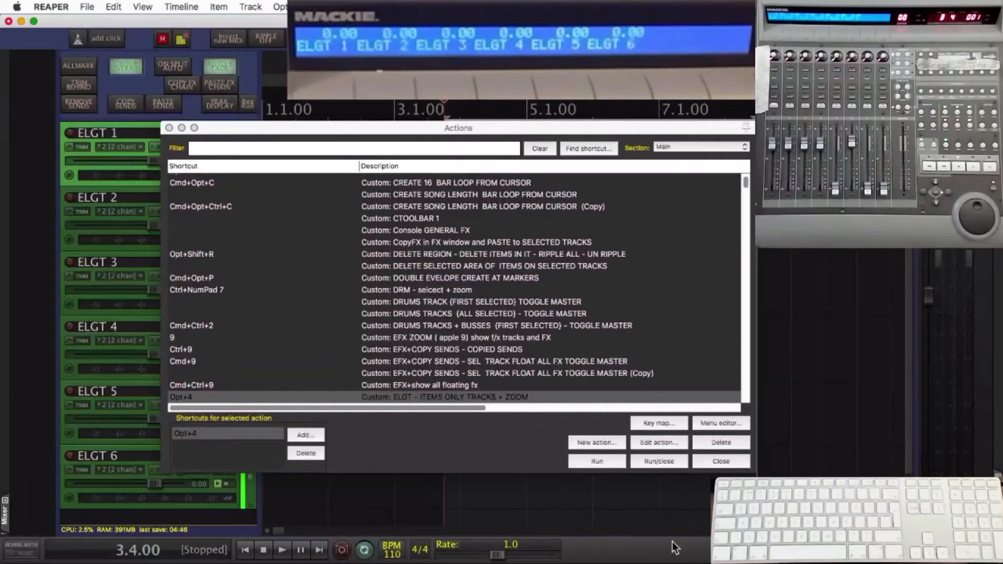
click(596, 461)
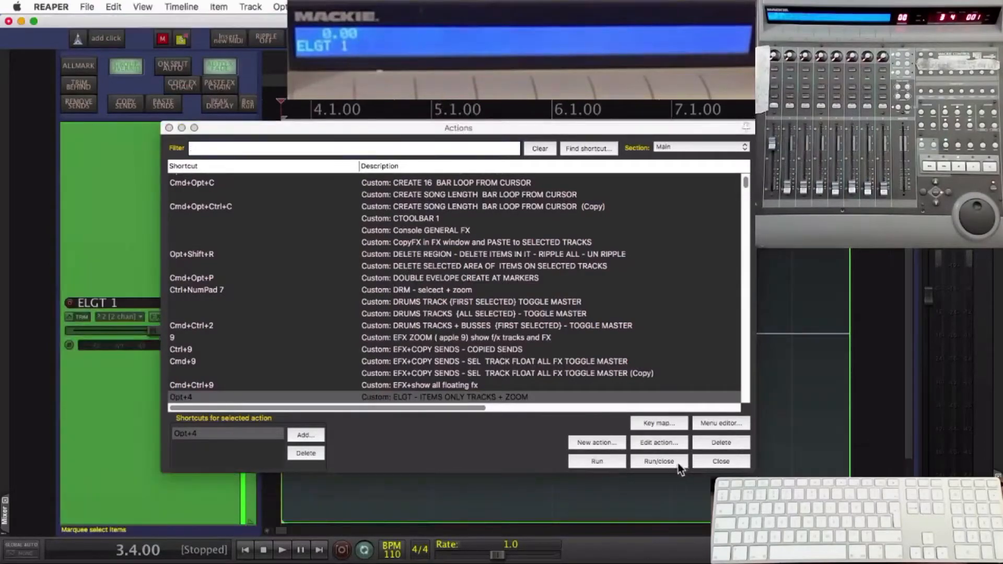
click(723, 463)
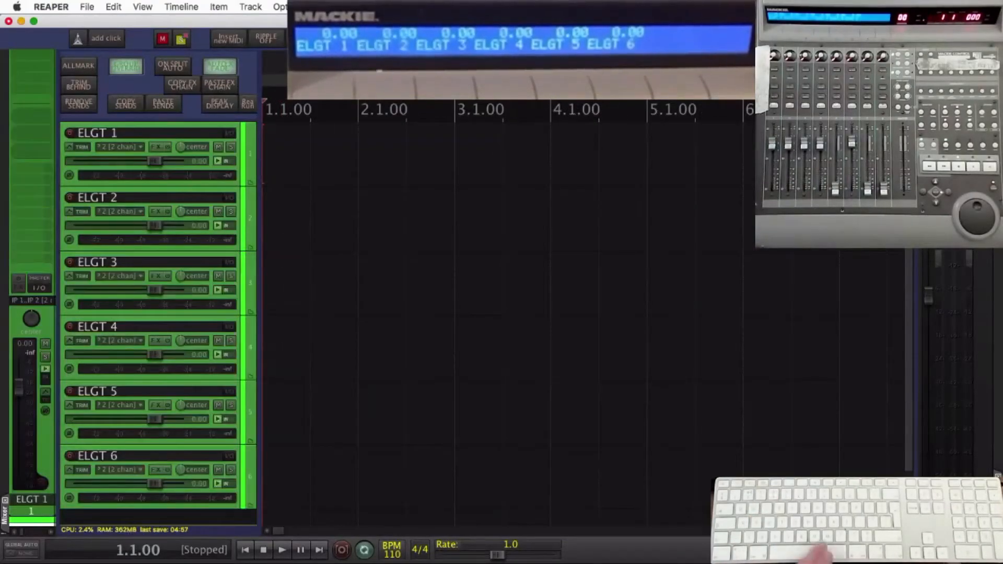
- Find the custom action assigned to Cmd+4 and open it for editing to examine its component actions
key(shift+slash)
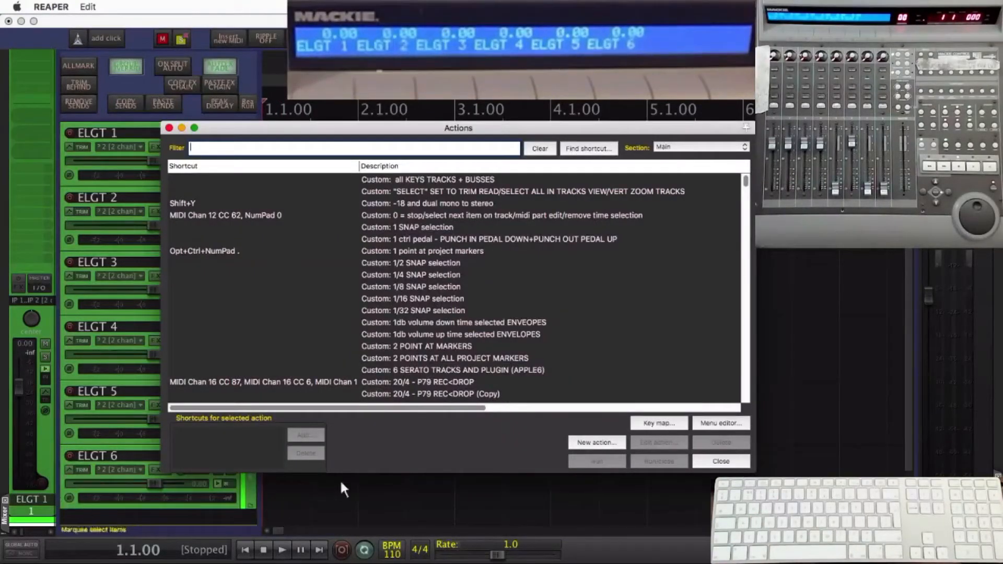
click(605, 444)
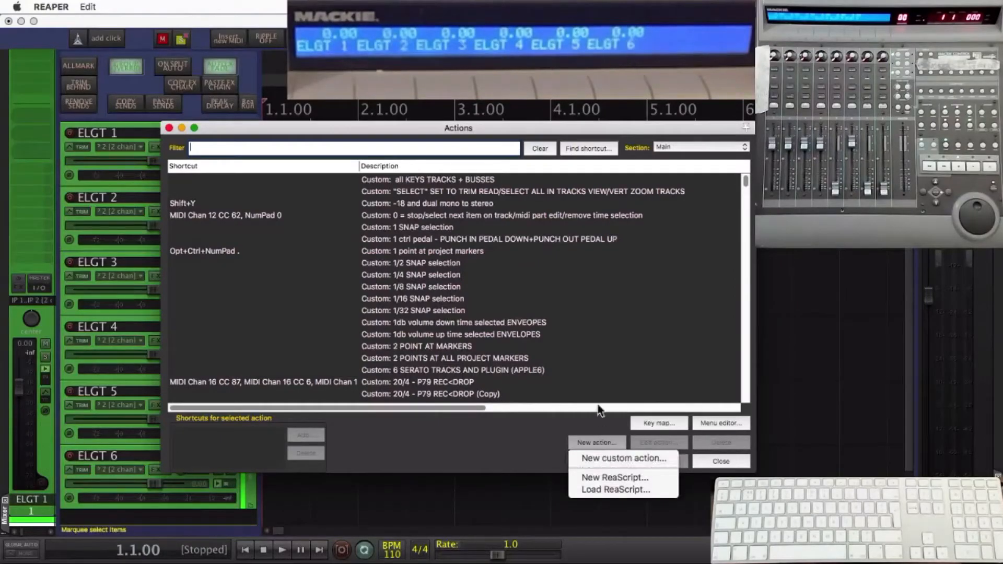
click(605, 150)
click(606, 149)
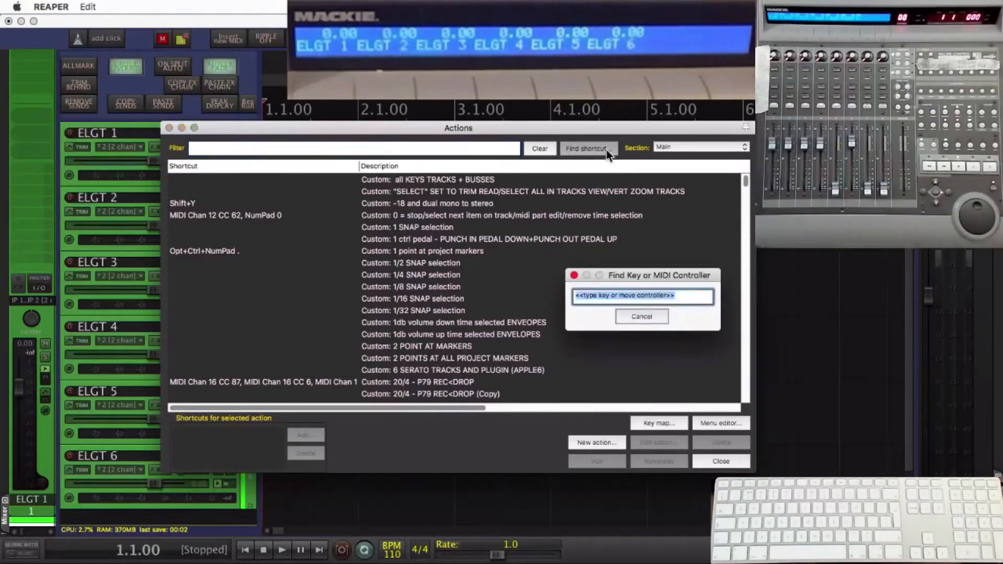
key(super+4)
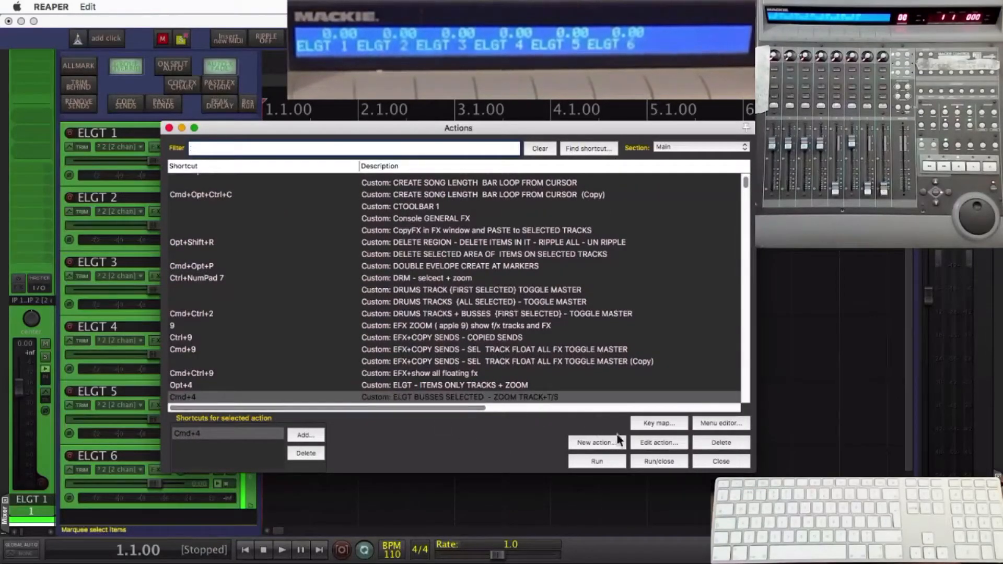
click(658, 443)
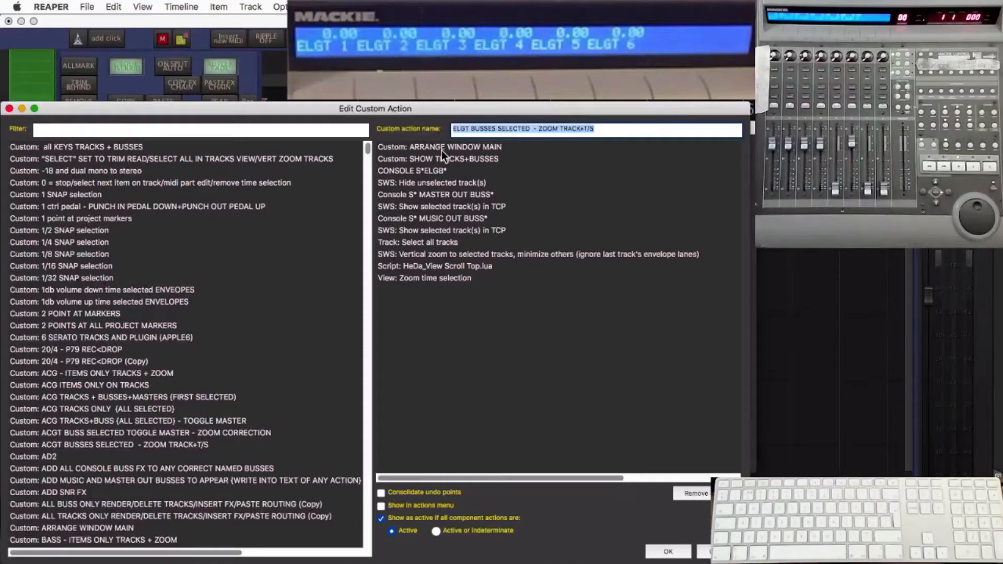
- Review the CONSOLE S*ELGB* and vertical zoom components, and run the ELGT BUSSES SELECTED - ZOOM TRACK+T/S action
click(434, 175)
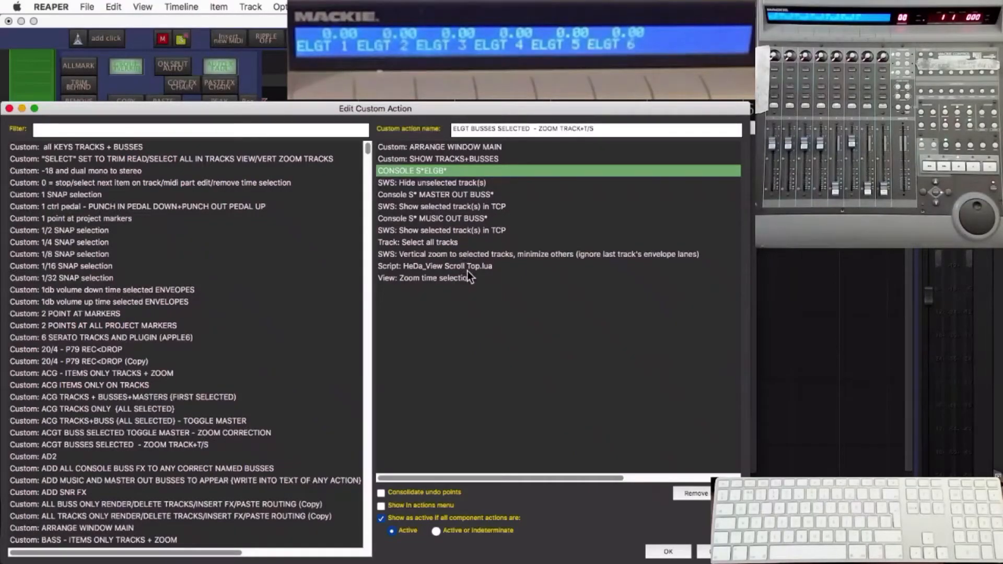
click(506, 255)
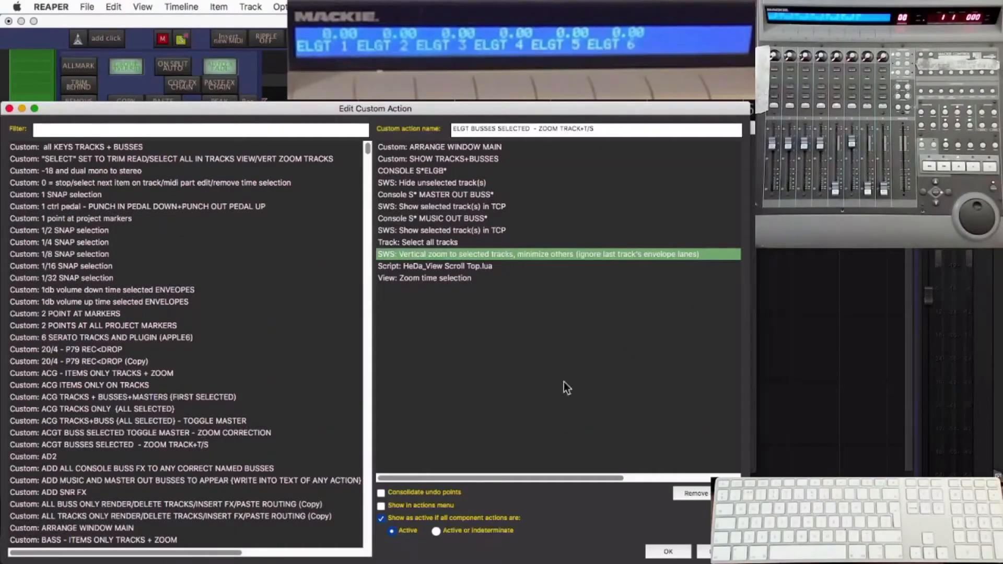
click(663, 550)
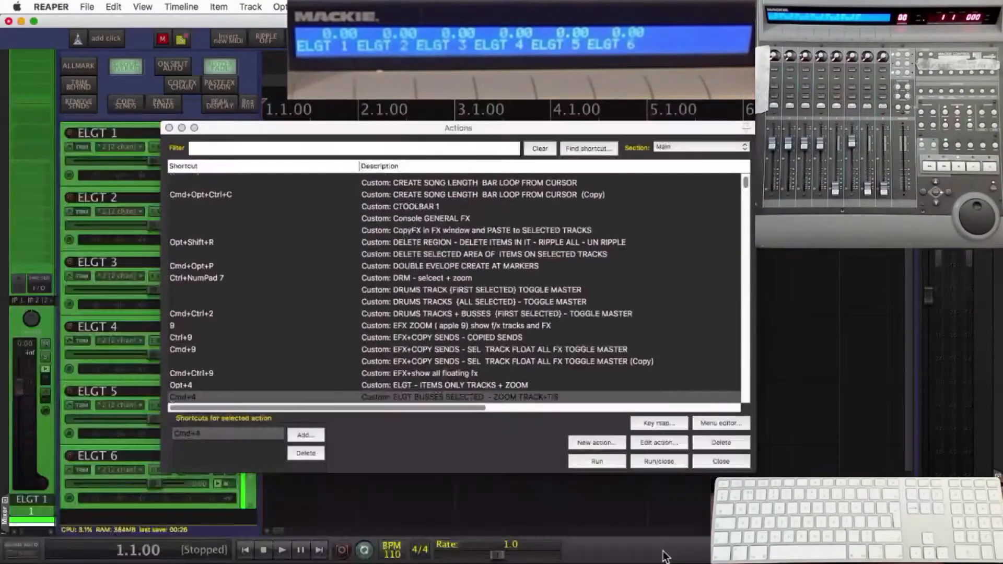
click(598, 461)
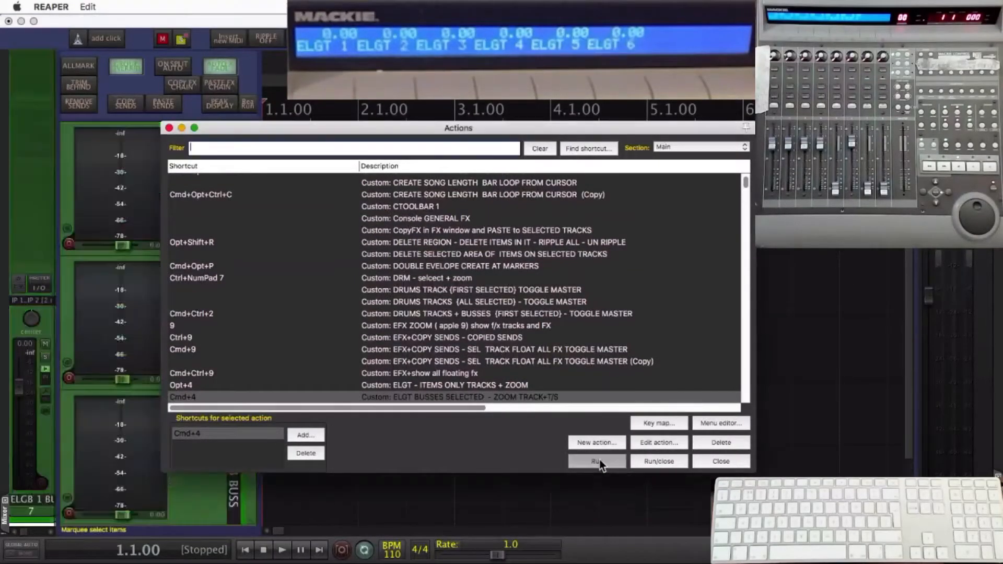
click(720, 461)
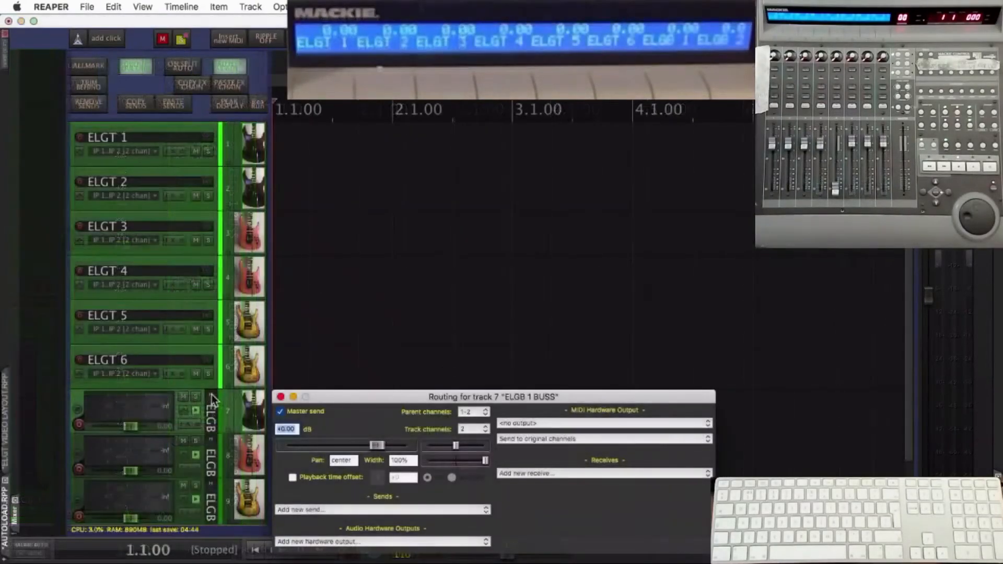
- Close the routing window for ELGB 1 BUSS and select the ELGT 6 track
click(281, 397)
click(247, 372)
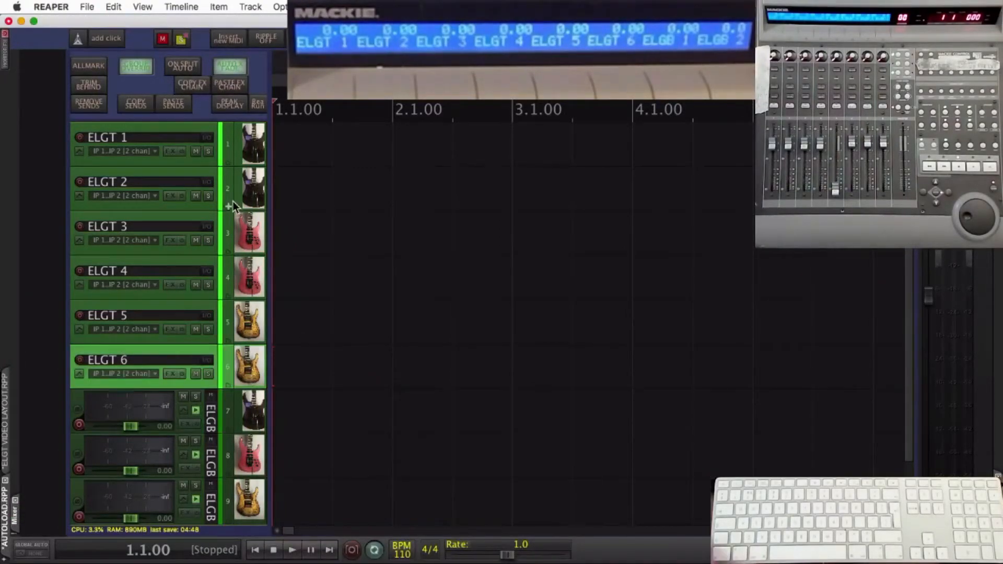
- Select tracks ELGT 1 through ELGT 6 and toggle their master send
shift+click(212, 138)
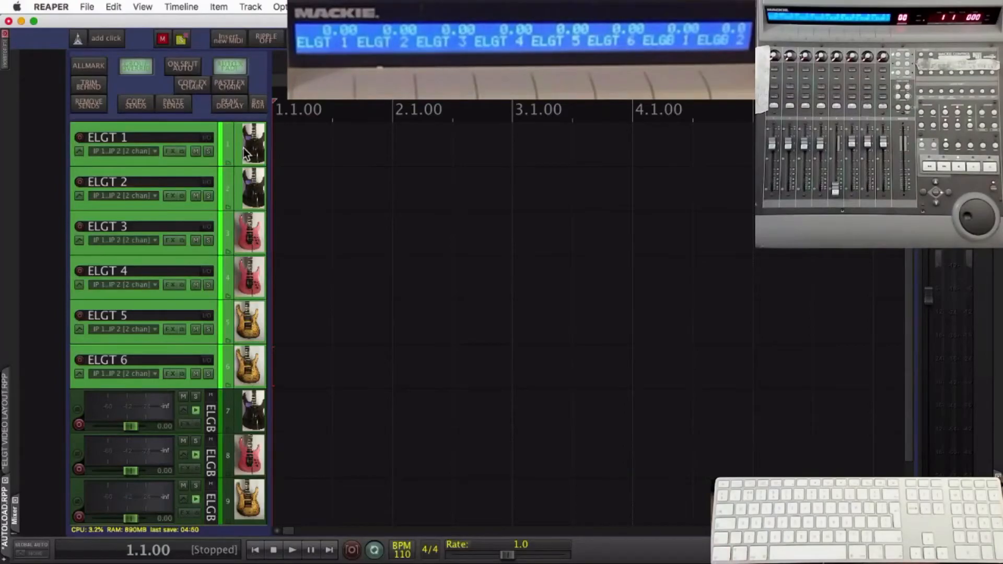
alt+click(210, 137)
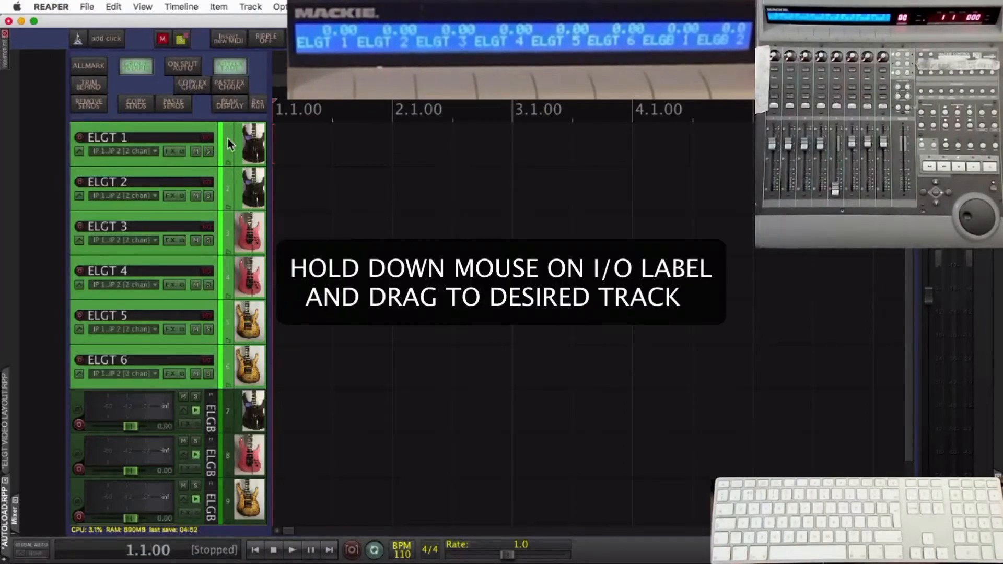
click(220, 140)
- Route ELGT 1 and 2 to ELGB 1 BUSS, ELGT 3 and 4 to ELGB 2 BUSS, and ELGT 5 and 6 to ELGB 3 BUSS
drag(219, 142, 209, 409)
drag(213, 184, 243, 398)
drag(208, 230, 244, 441)
drag(211, 272, 238, 449)
drag(209, 315, 238, 501)
drag(208, 359, 236, 495)
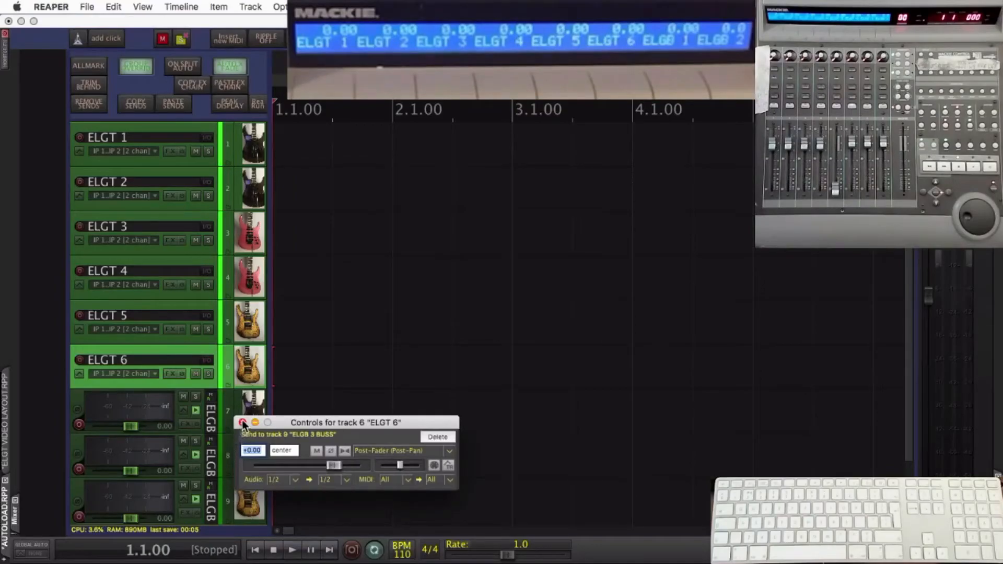
click(242, 423)
- Start saving the six guitar tracks and three busses as a track template in the ELECTRIC GUITAR folder, leaving without saving
click(251, 505)
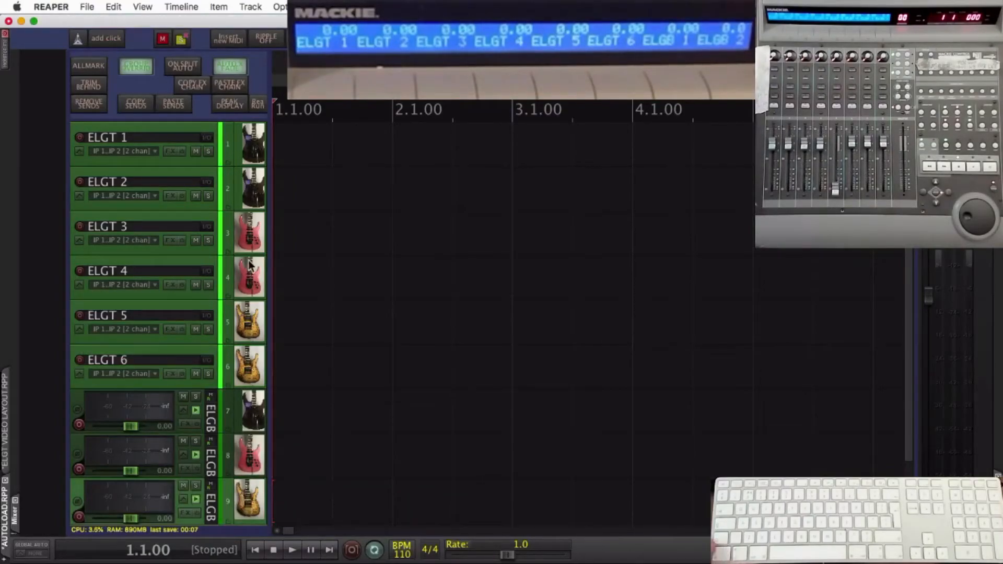
shift+click(250, 139)
right_click(249, 139)
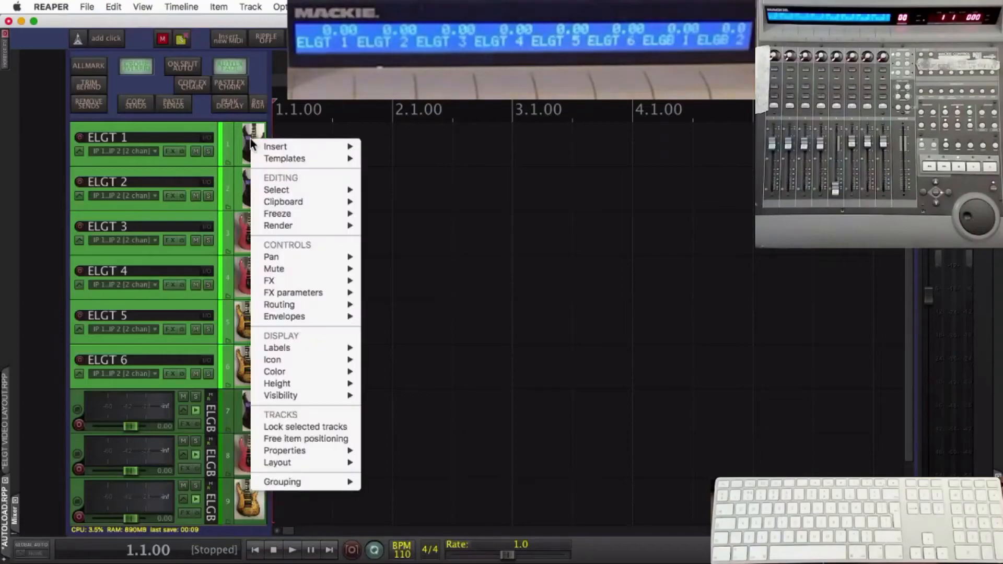
mouse_move(276, 162)
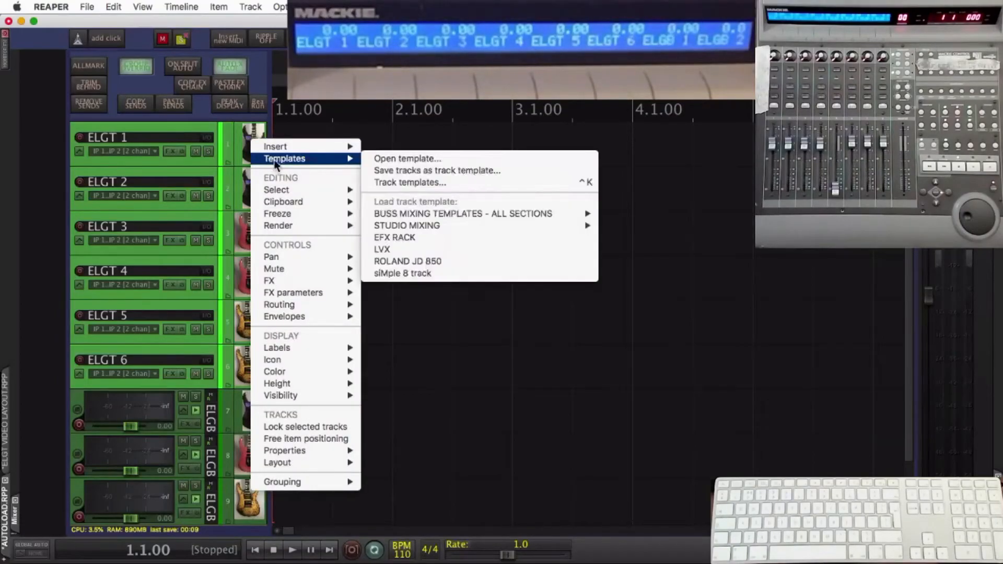
click(395, 171)
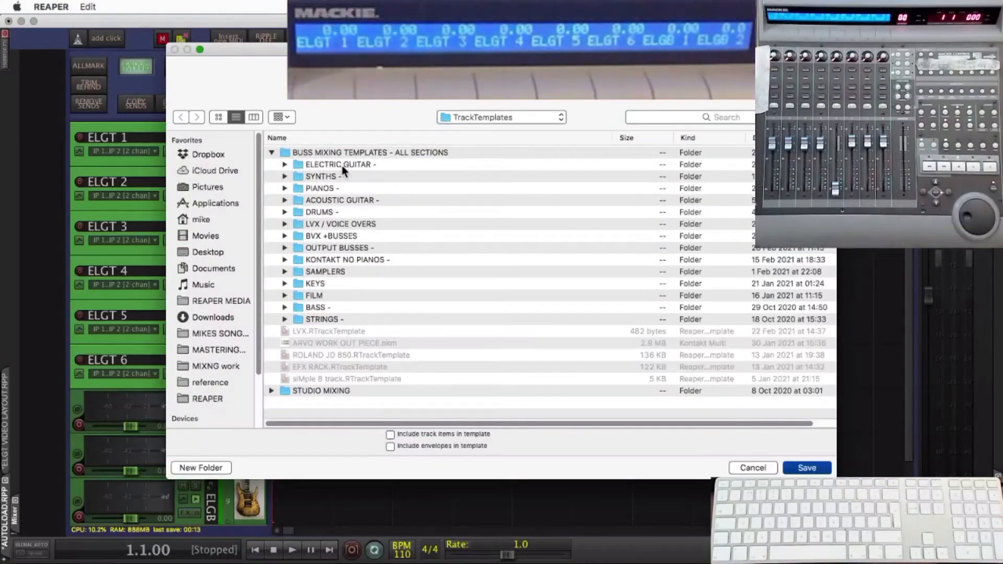
double_click(319, 165)
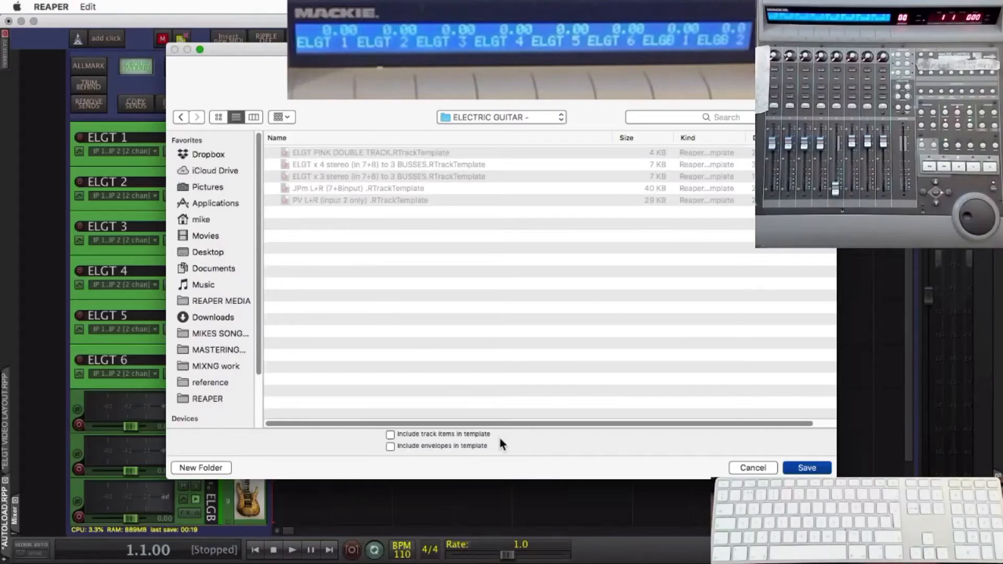
click(750, 470)
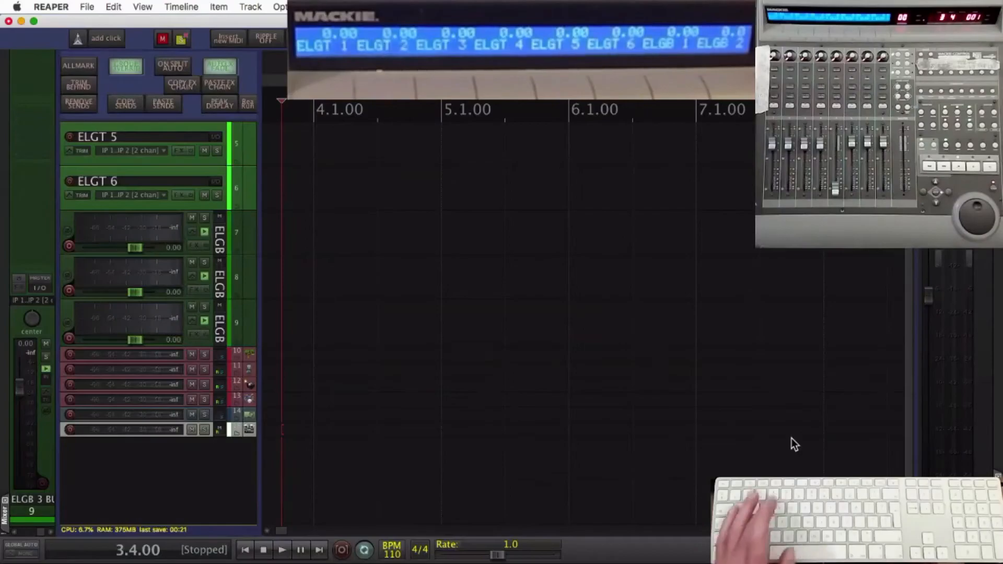
- Run the electric guitar view actions to show tracks with busses and masters, busses only, items-only tracks and tracks only
key(super+z)
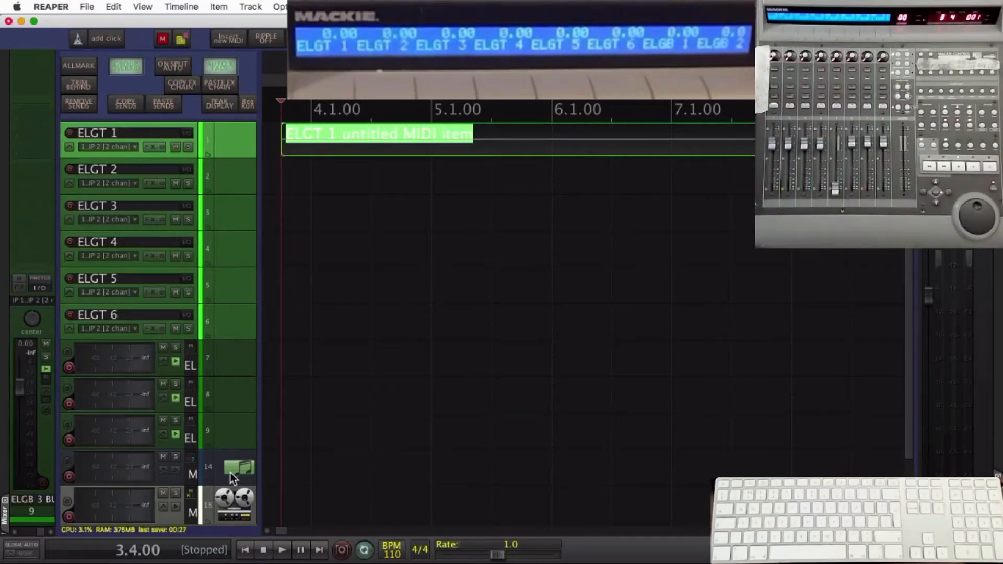
key(F4)
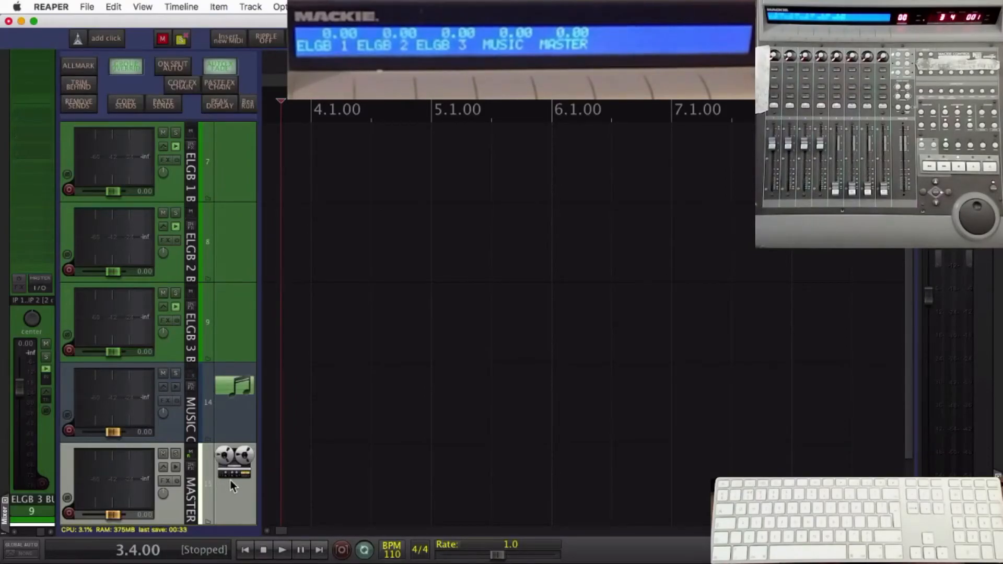
key(3)
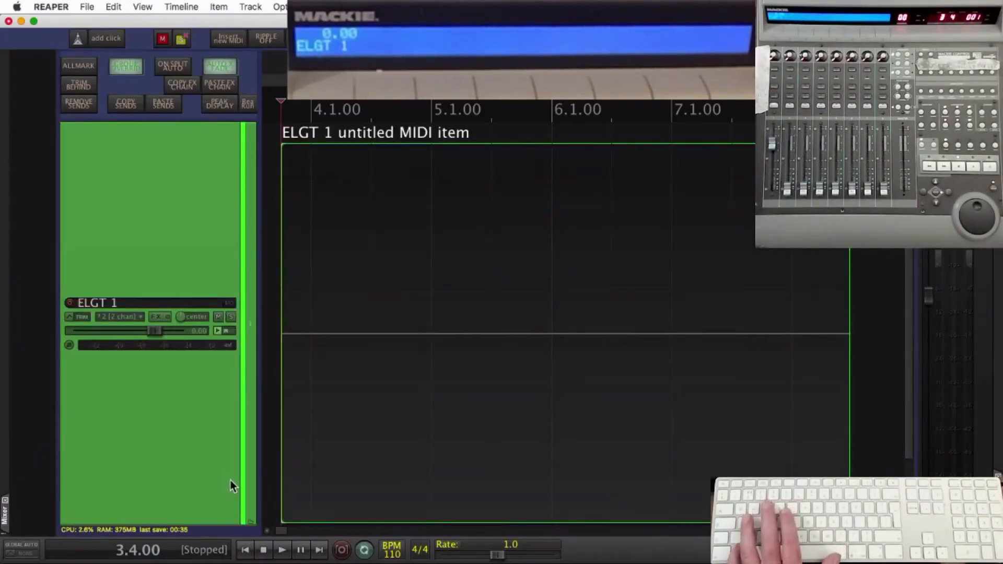
key(ctrl+F4)
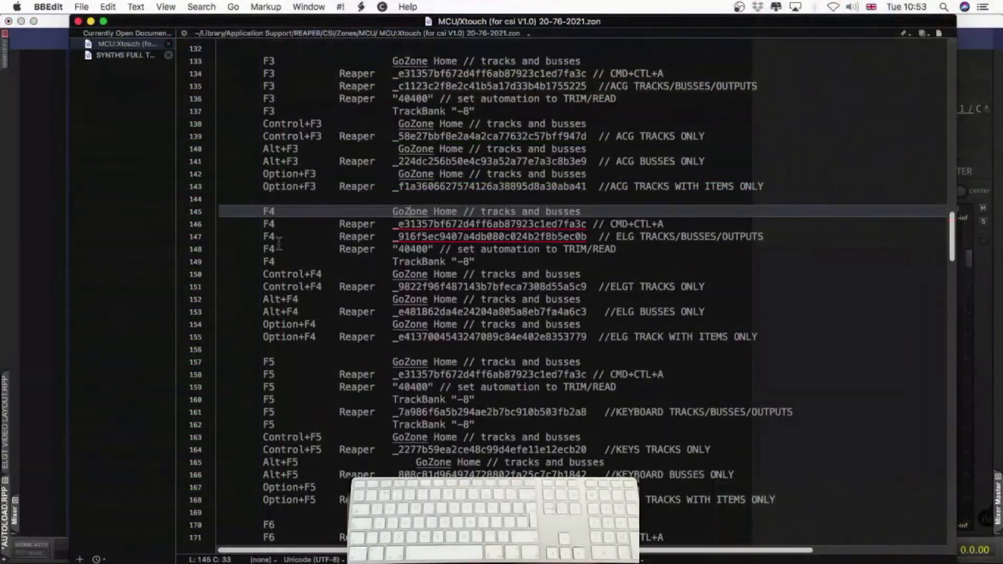
- In BBEdit, examine the F4, Control+F4, Alt+F4 and Option+F4 entries of the MCU/Xtouch zone file, including their GoZone Home lines
click(293, 275)
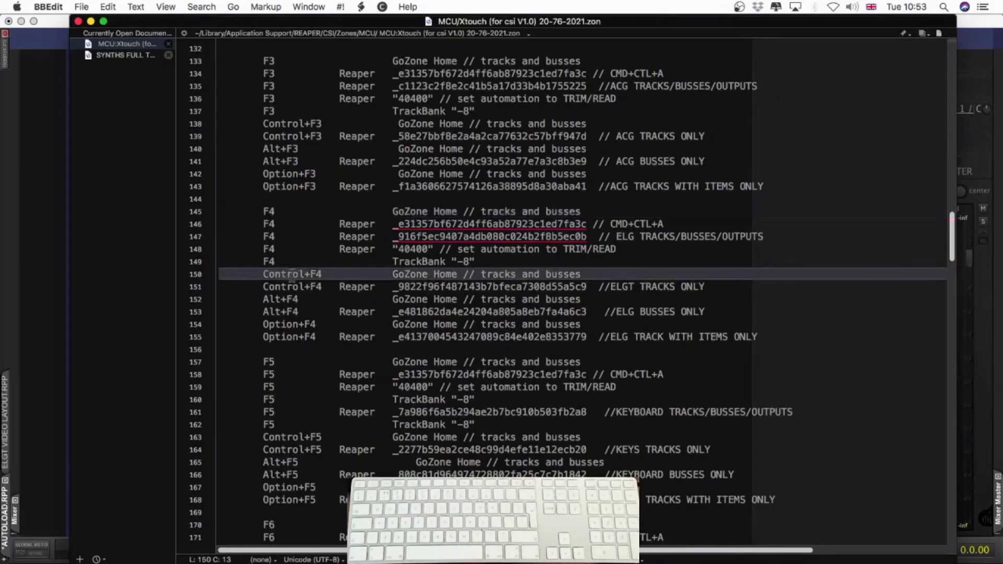
click(290, 312)
click(296, 325)
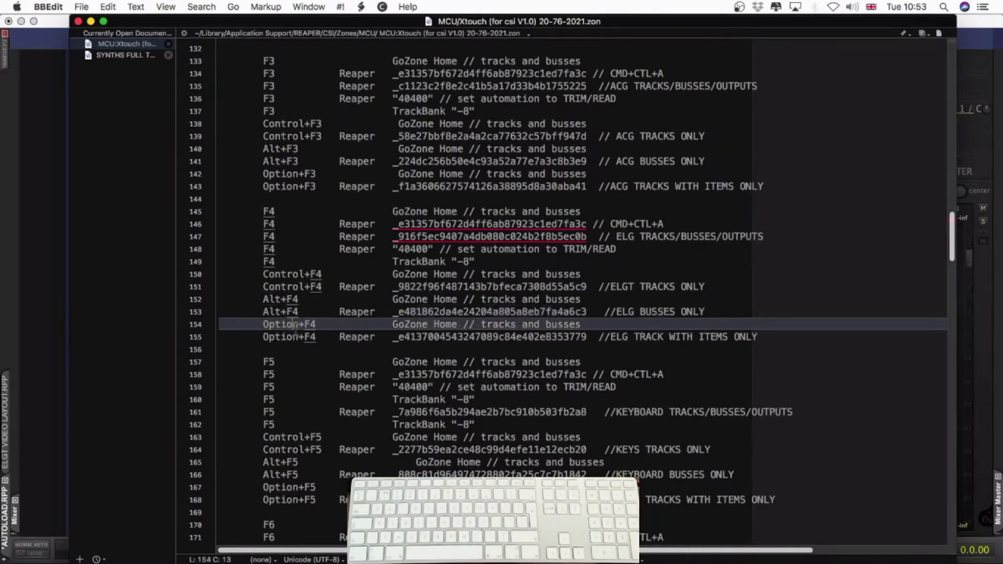
click(313, 211)
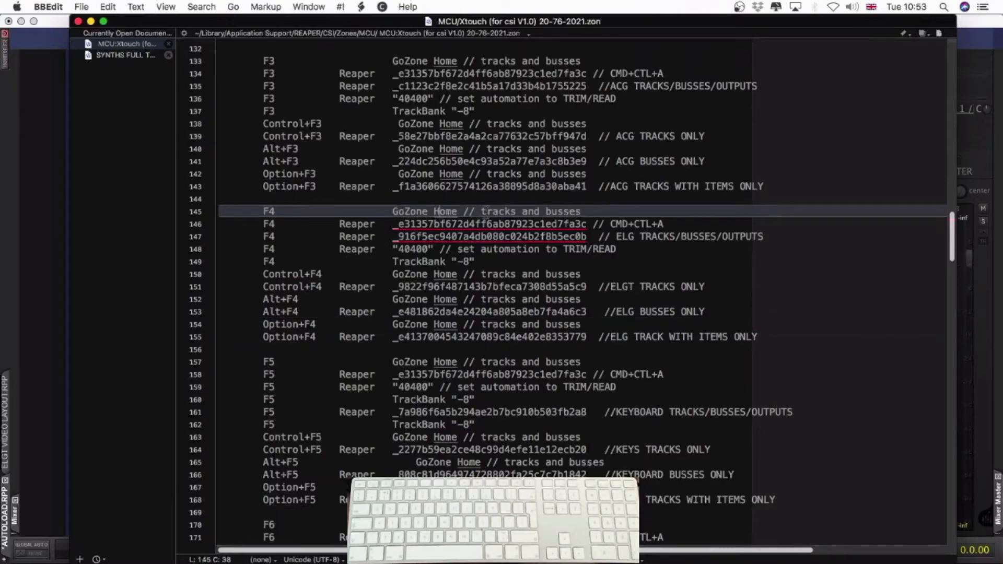
click(474, 274)
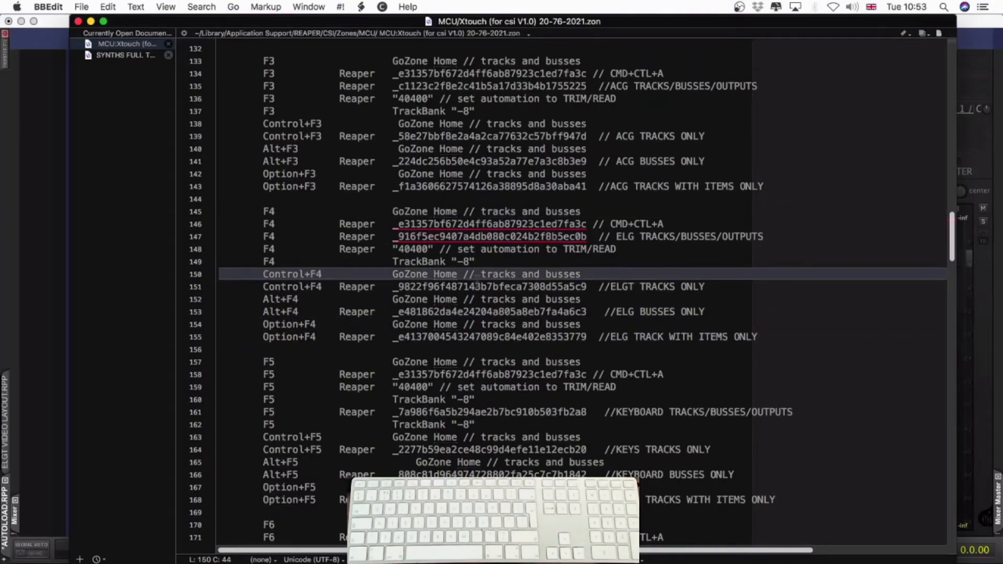
click(482, 300)
click(488, 325)
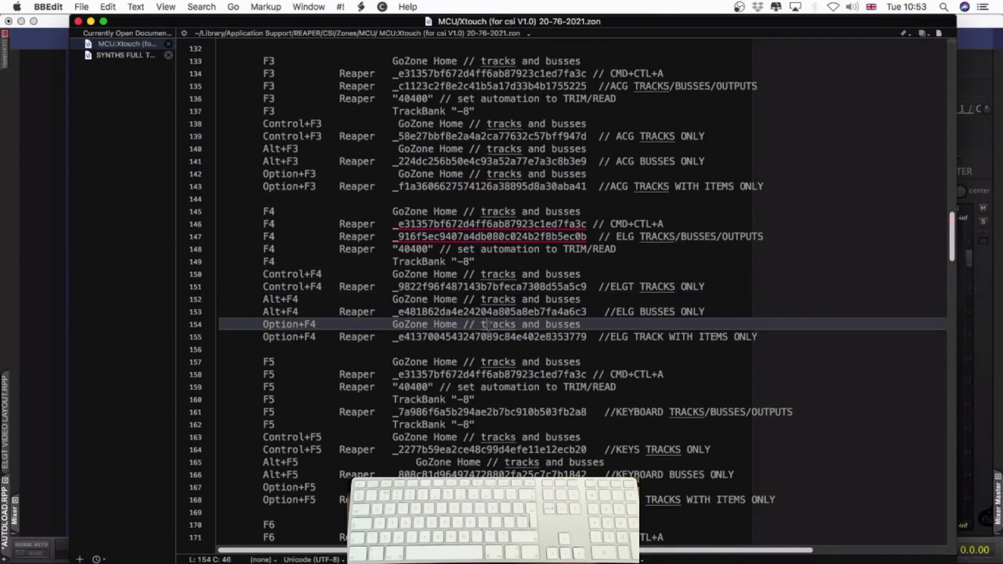
click(475, 224)
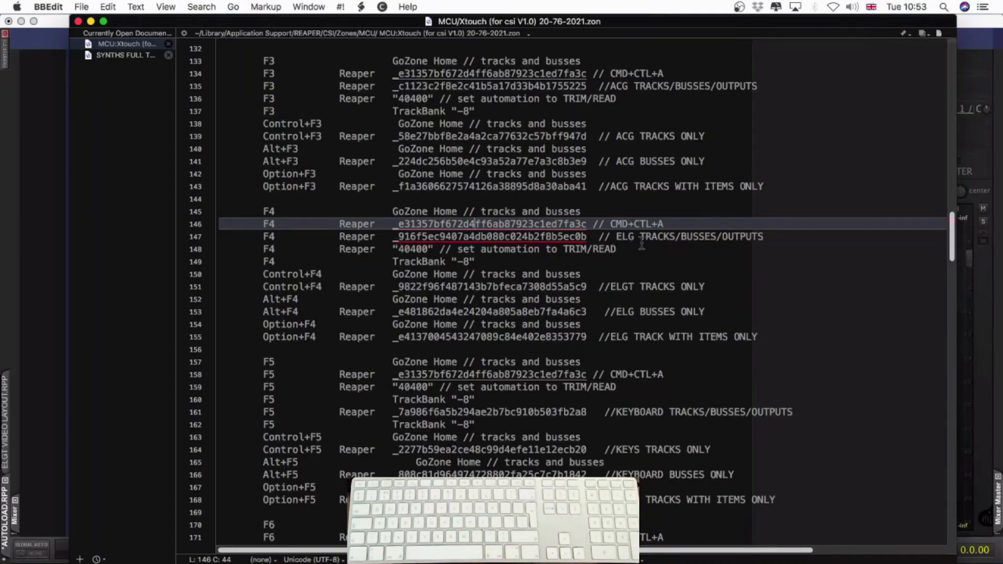
- Switch to REAPER, find the custom action assigned to shortcut 4 and copy its command ID
click(42, 208)
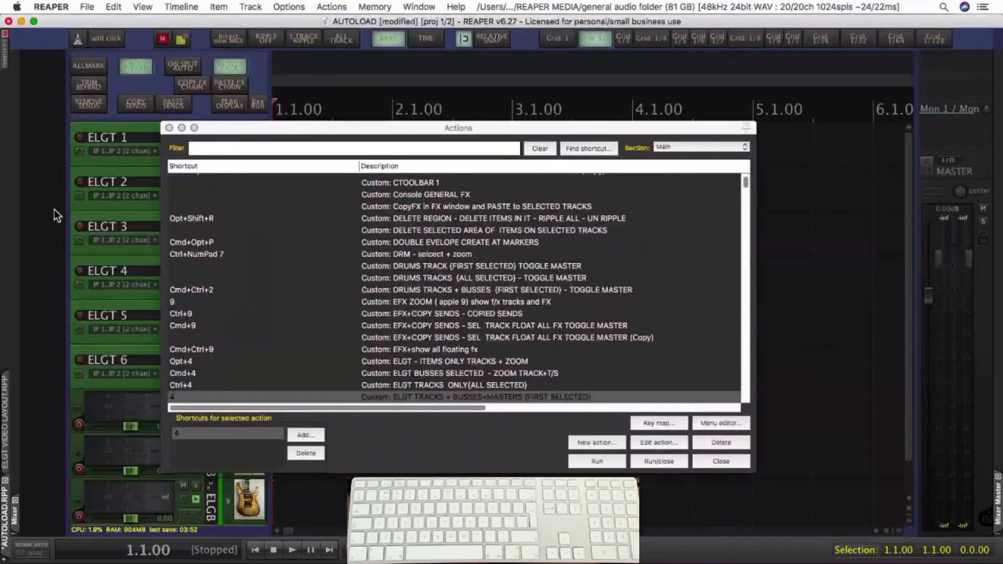
click(590, 150)
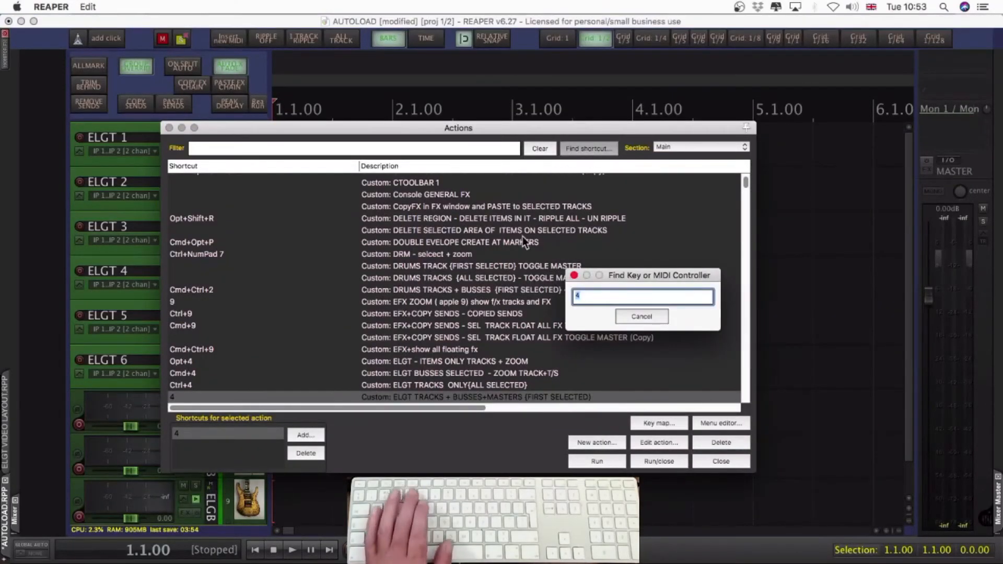
key(4)
right_click(448, 400)
click(485, 414)
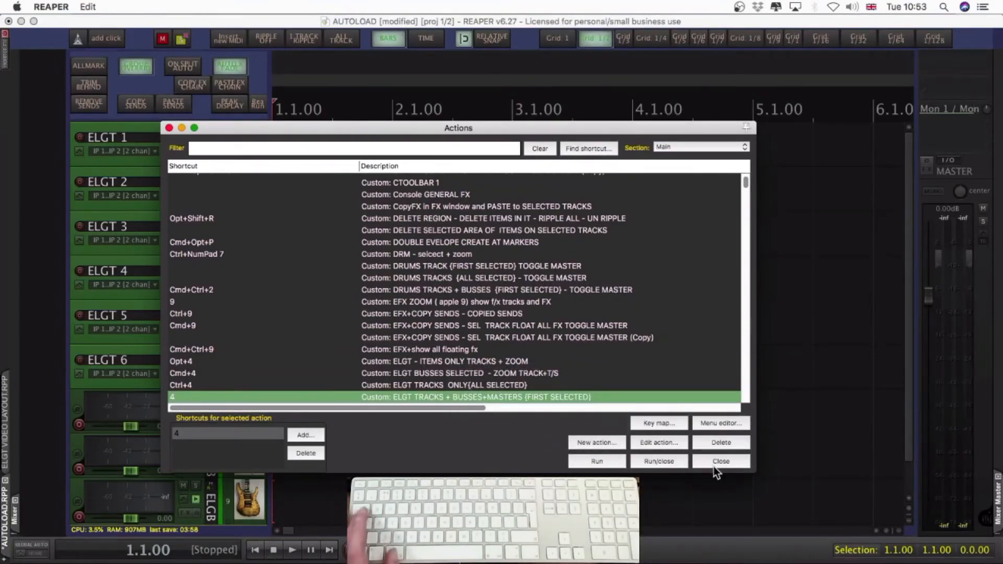
- Switch to BBEdit and replace the command ID in the F4 line for ELG TRACKS/BUSSES/OUTPUTS with the copied one
key(super+Tab)
click(470, 237)
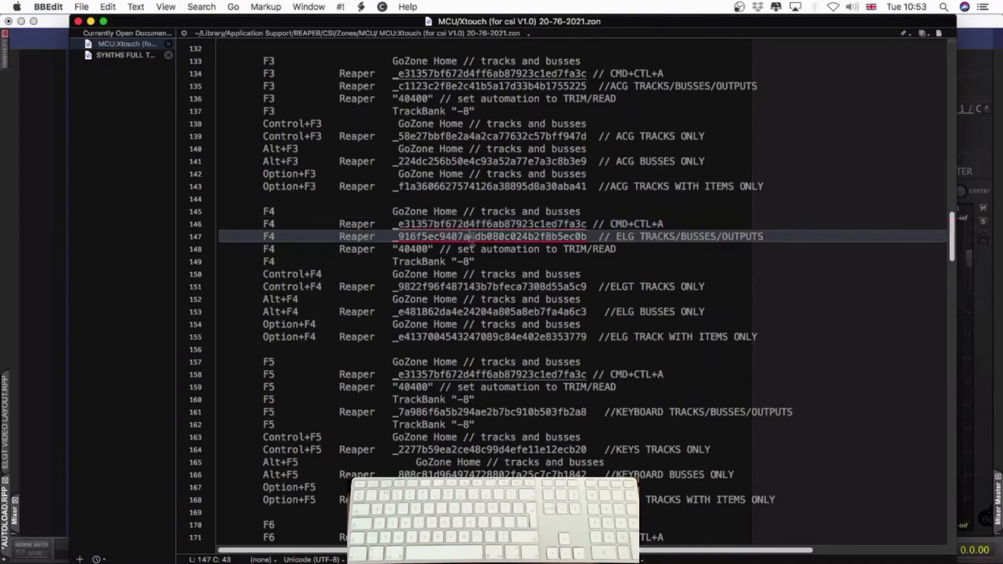
drag(594, 237, 391, 235)
key(super+v)
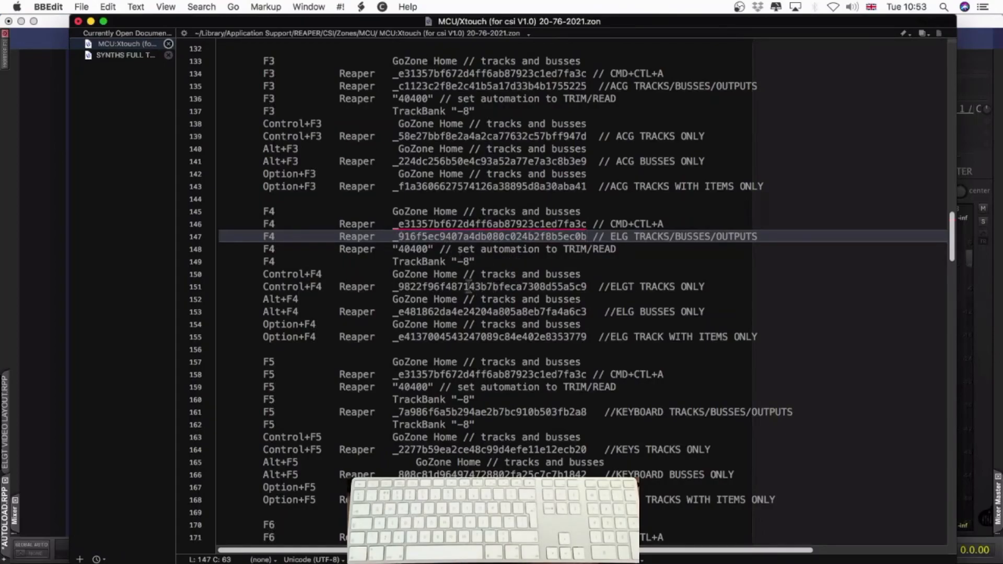
- Review the Control+F4 lines for ELGT TRACKS ONLY, return to REAPER and close the Actions window
click(394, 274)
click(391, 287)
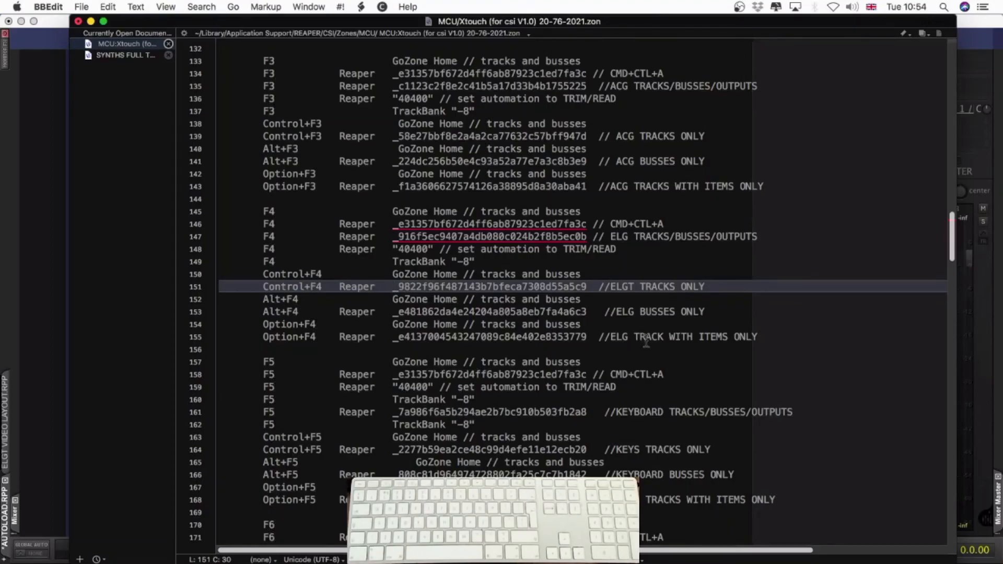
key(super+Tab)
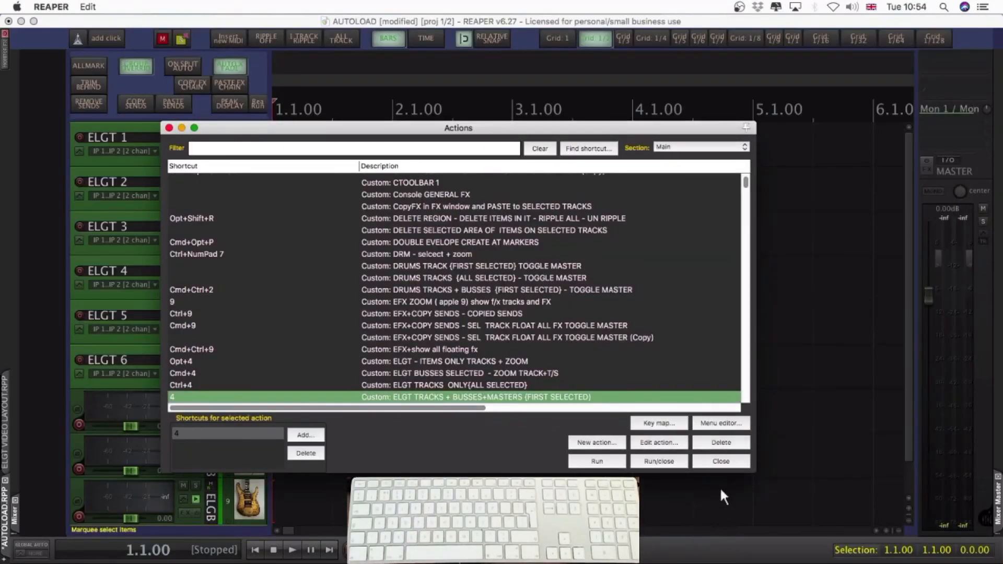
click(723, 460)
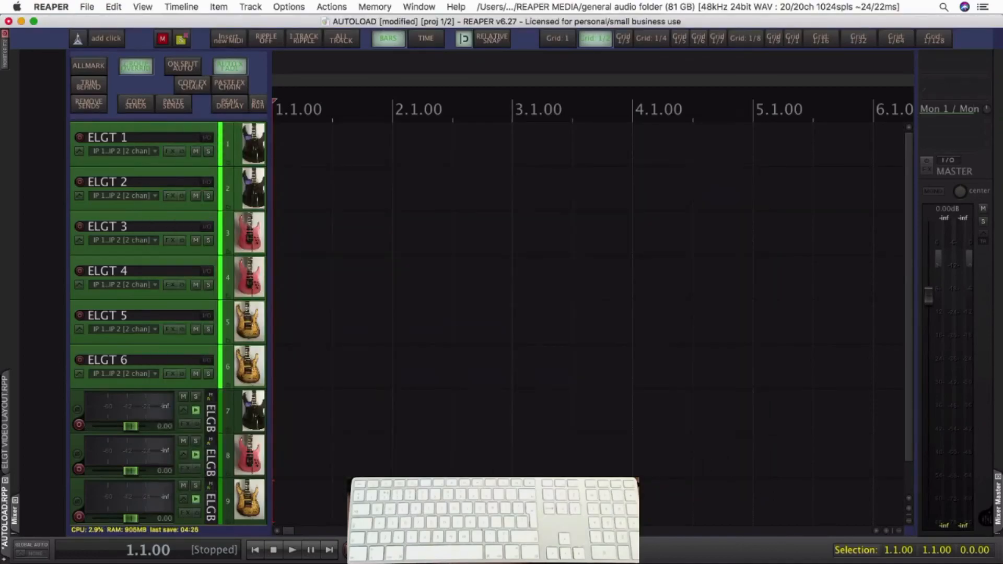